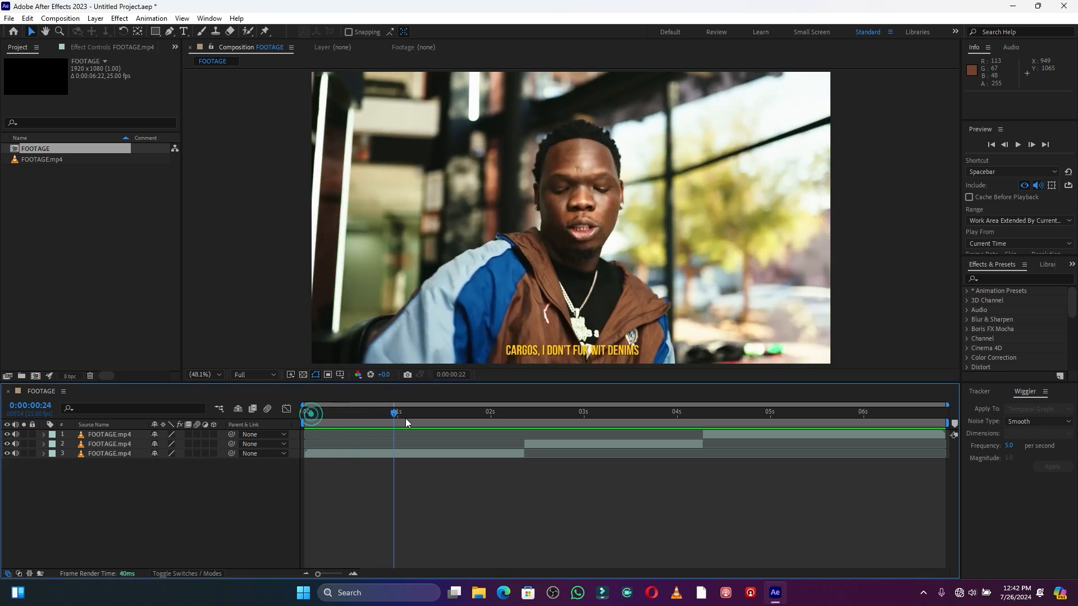
Step: Duplicate the middle FOOTAGE.mp4 clip in the FOOTAGE composition
{"action": "key", "text": "space"}
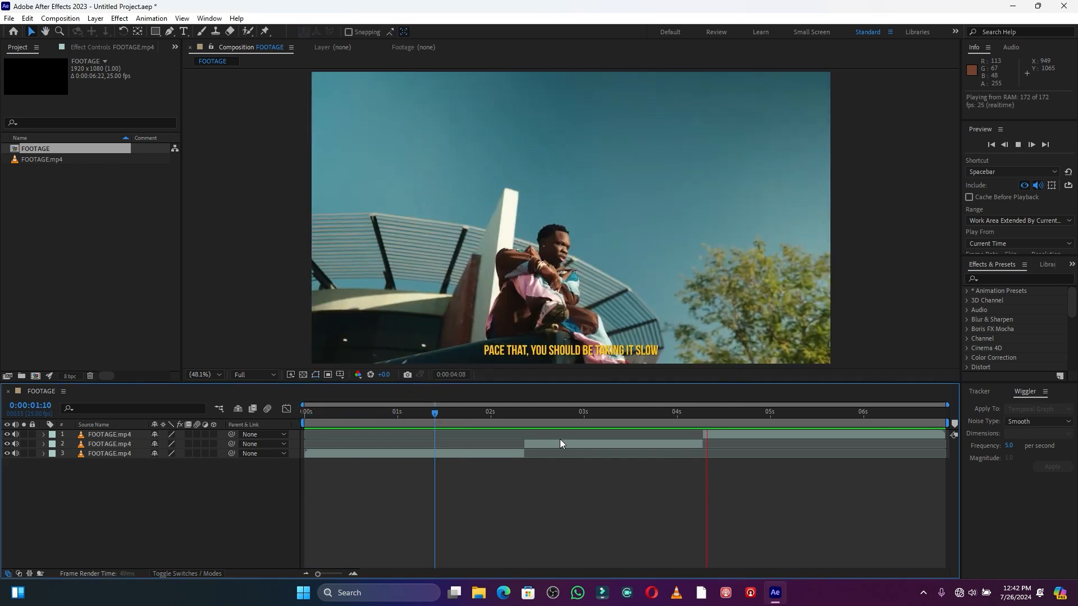
{"action": "left_click_drag", "start_coordinate": [474, 408], "coordinate": [539, 416]}
{"action": "left_click", "coordinate": [539, 446]}
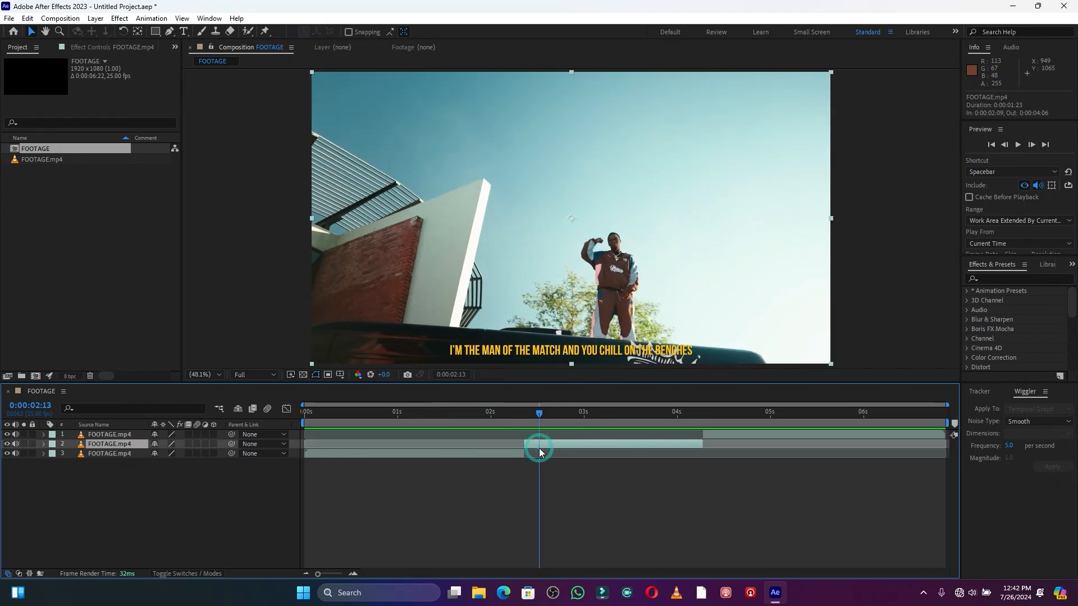
{"action": "key", "text": "ctrl+shift+d"}
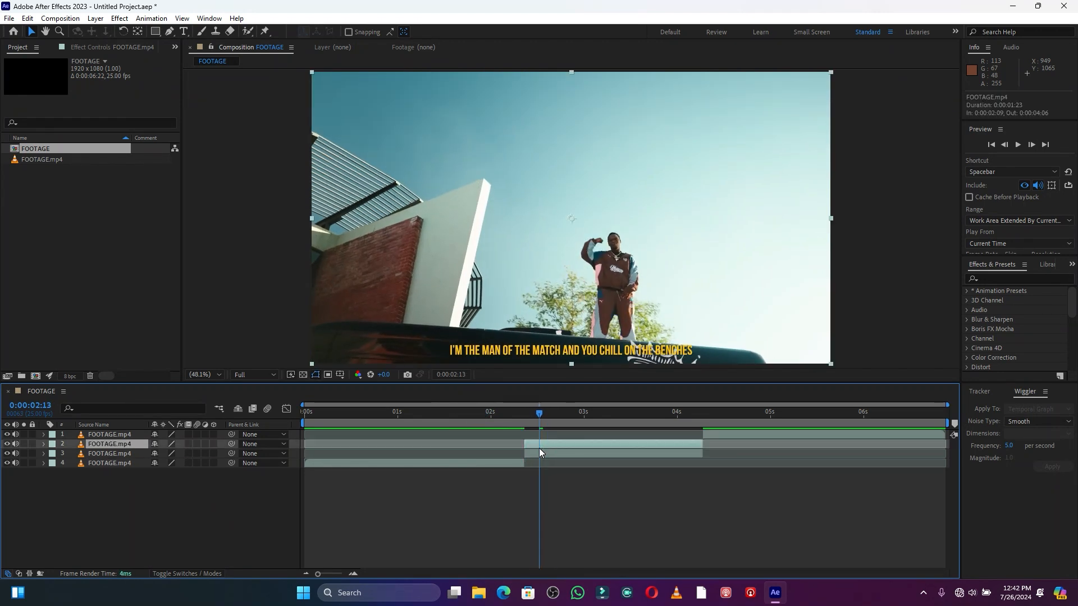
{"action": "key", "text": "ctrl+z"}
Step: Apply Freeze Frame to the upper copy of the middle clip at its first frame, 0:00:02:09
{"action": "left_click_drag", "start_coordinate": [540, 412], "coordinate": [527, 413]}
{"action": "left_click", "coordinate": [534, 444]}
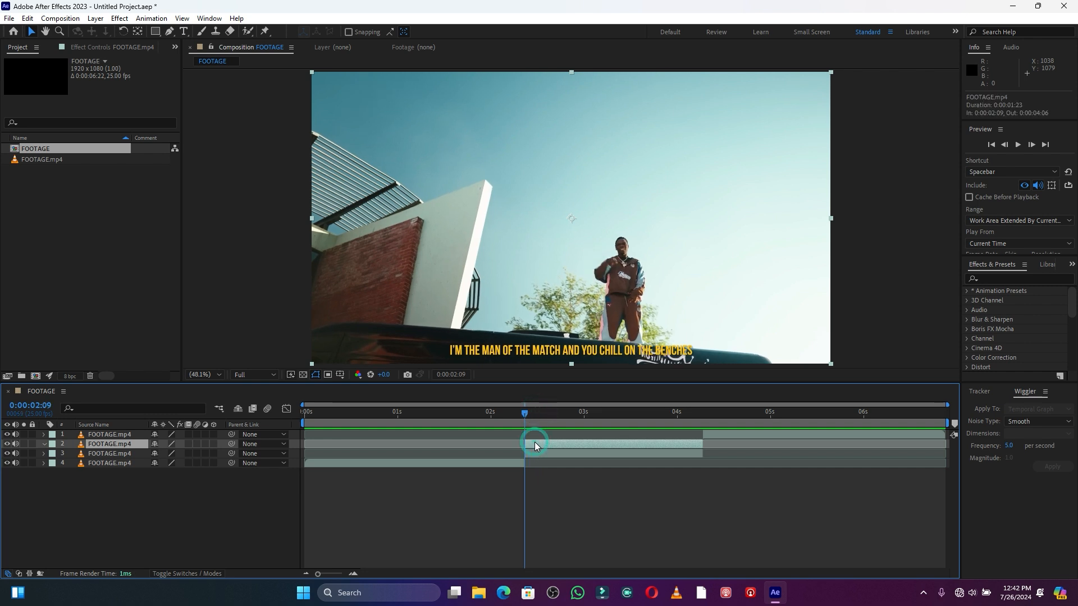
{"action": "right_click", "coordinate": [535, 444]}
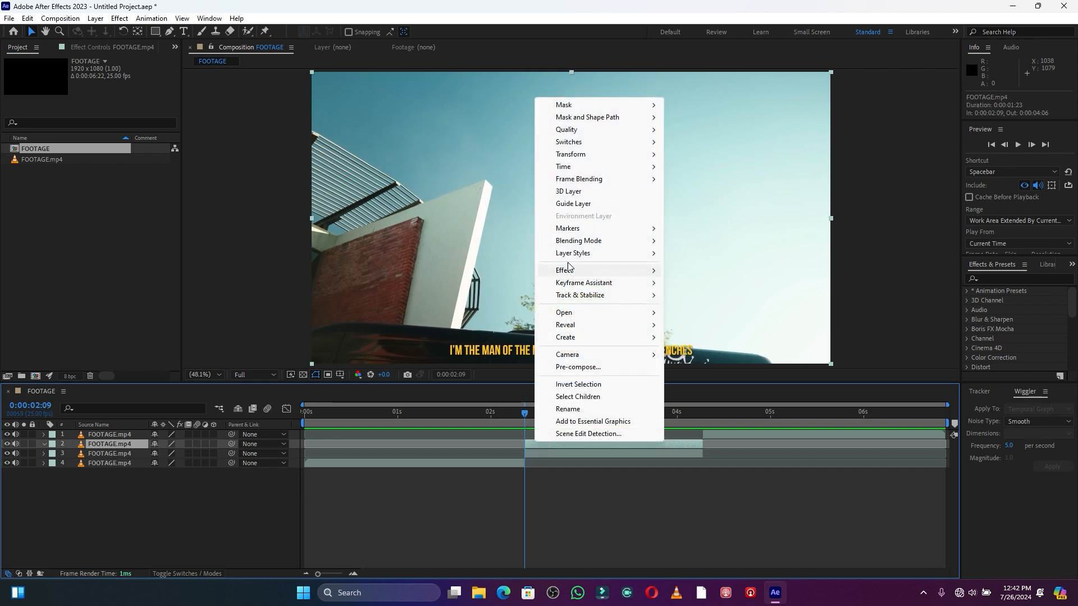
{"action": "mouse_move", "coordinate": [564, 167]}
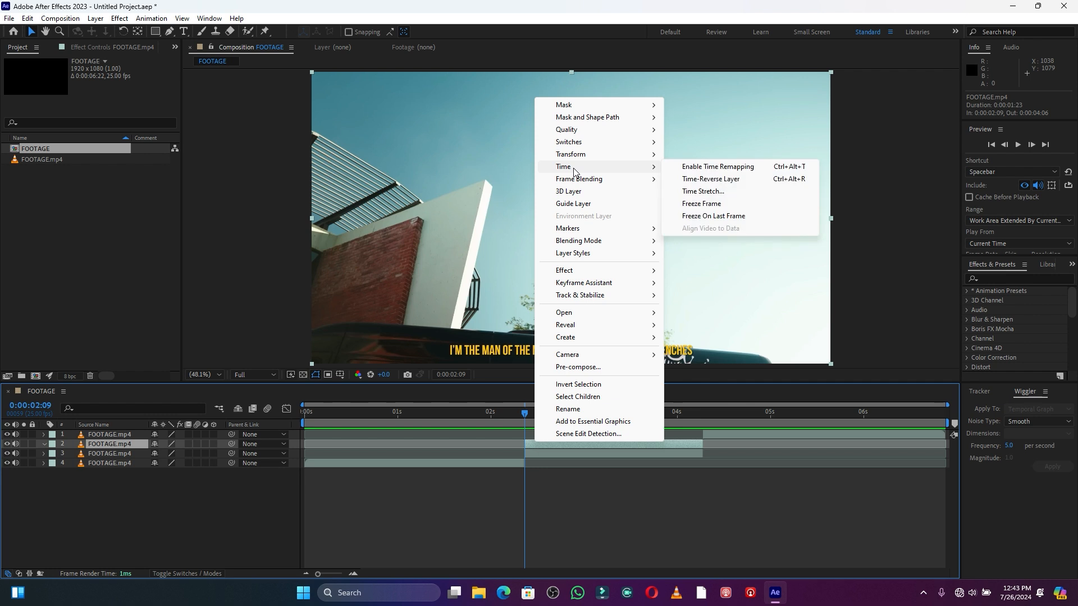
{"action": "left_click", "coordinate": [722, 204]}
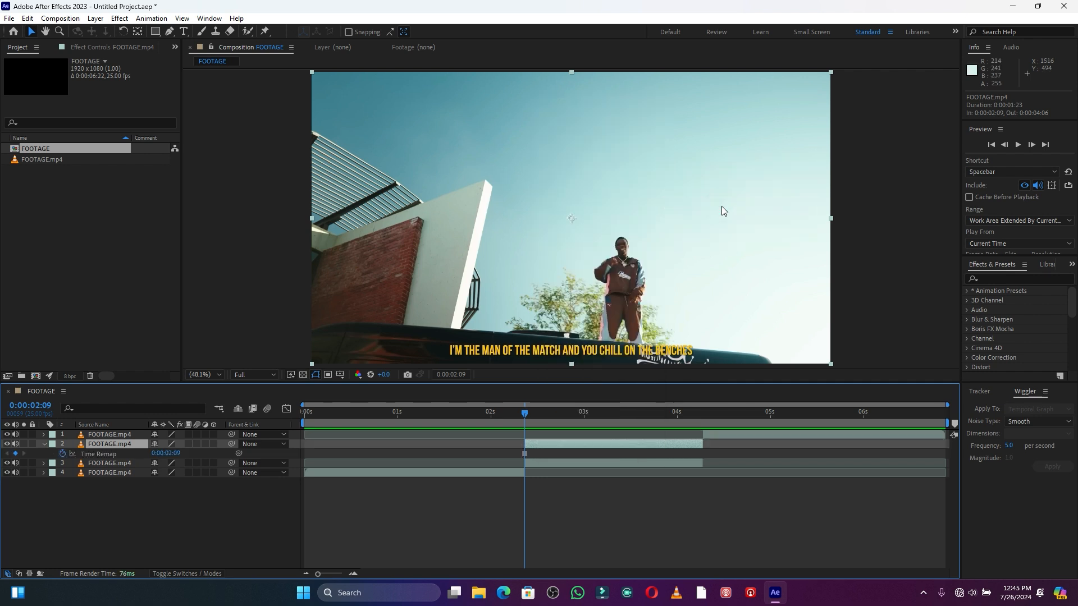
Step: Move the frozen clip to start at 0:00:01:19, trim its end to the cut after the first clip, and preview the result
{"action": "mouse_move", "coordinate": [524, 411]}
{"action": "left_mouse_down"}
{"action": "mouse_move", "coordinate": [624, 416]}
{"action": "mouse_move", "coordinate": [523, 428]}
{"action": "left_mouse_up"}
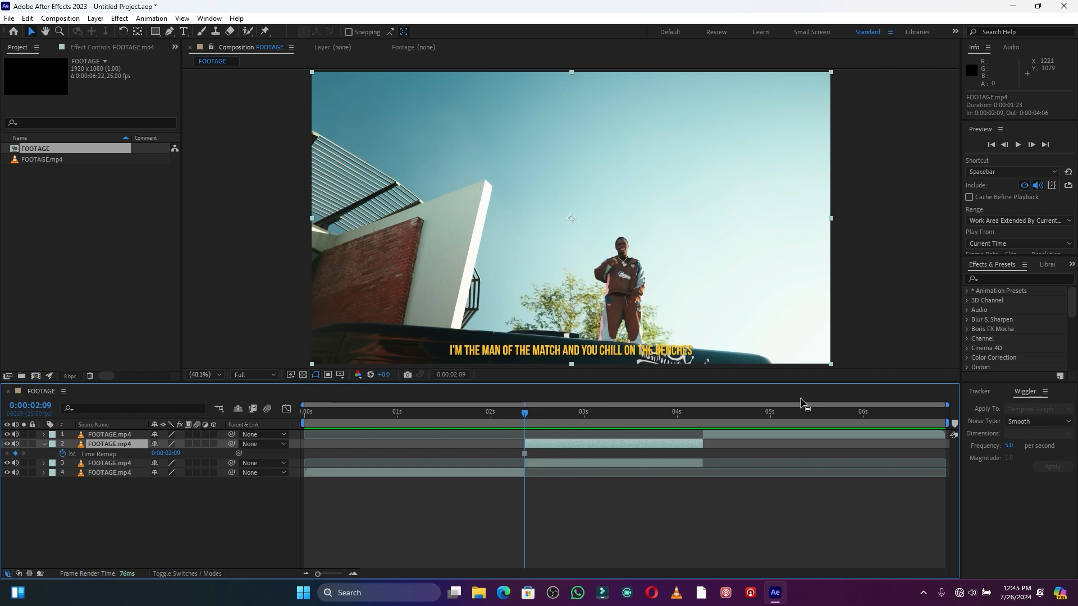
{"action": "left_click", "coordinate": [1004, 145]}
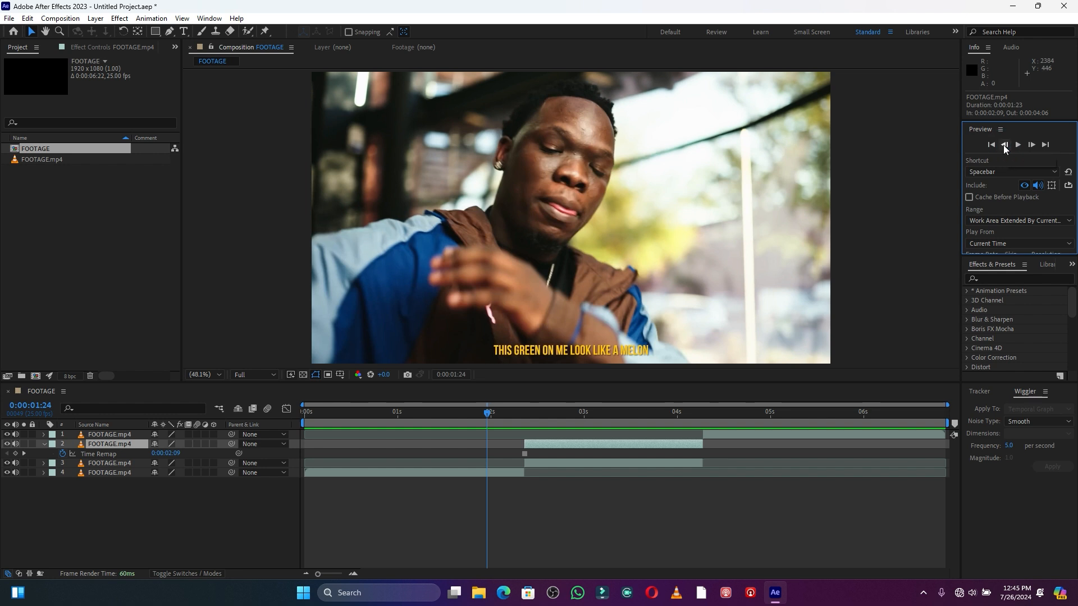
{"action": "left_click", "coordinate": [1004, 145]}
{"action": "left_click", "coordinate": [1005, 145]}
{"action": "left_click", "coordinate": [1004, 145]}
{"action": "left_click", "coordinate": [1004, 145]}
{"action": "left_click", "coordinate": [1005, 145]}
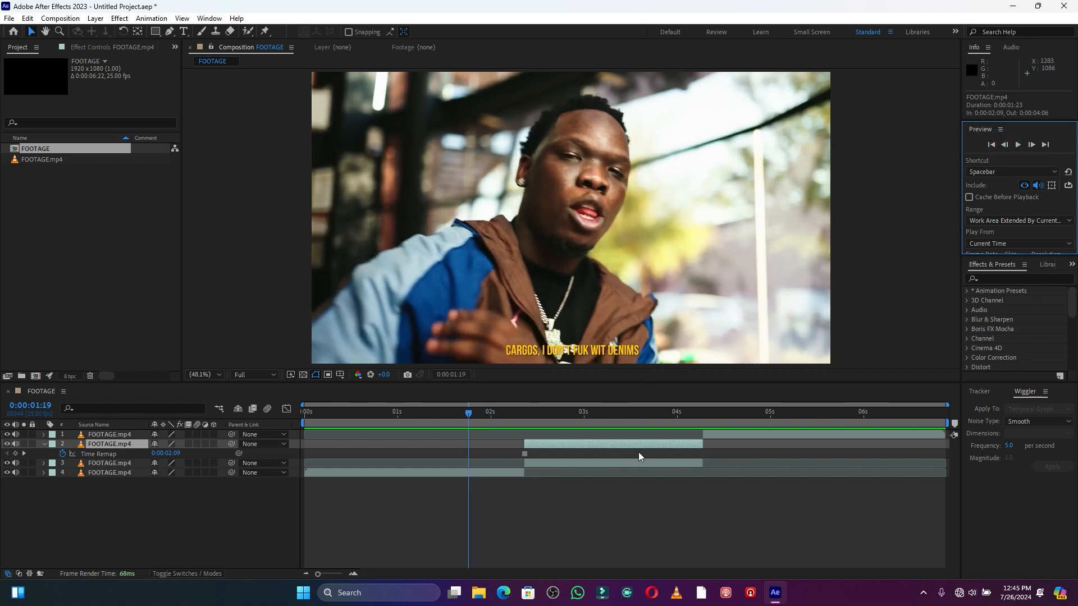
{"action": "left_click_drag", "start_coordinate": [645, 446], "coordinate": [525, 448]}
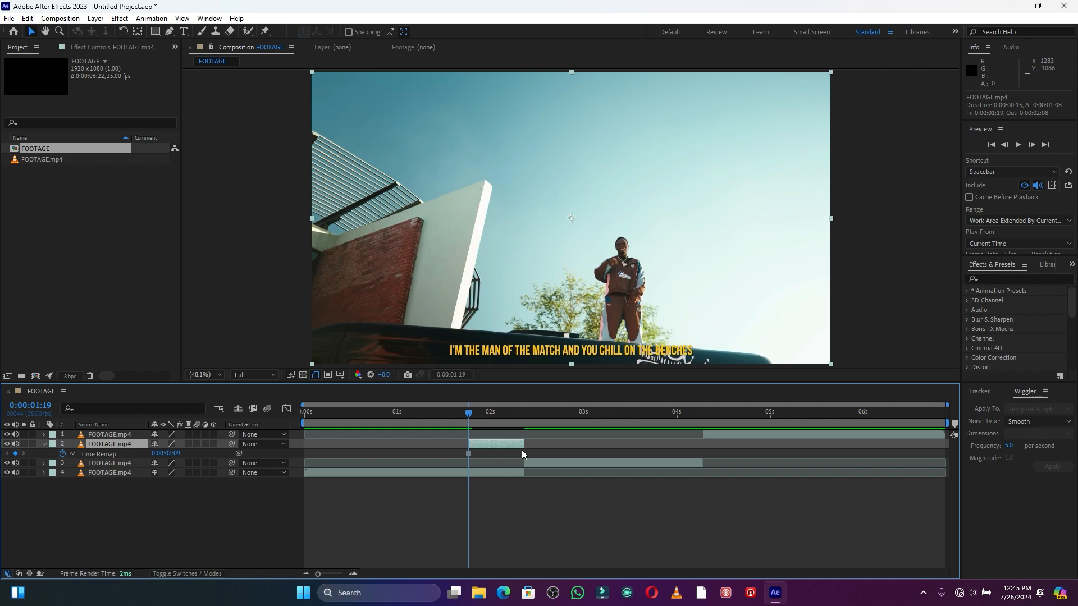
{"action": "left_click_drag", "start_coordinate": [469, 413], "coordinate": [420, 413]}
{"action": "key", "text": "space"}
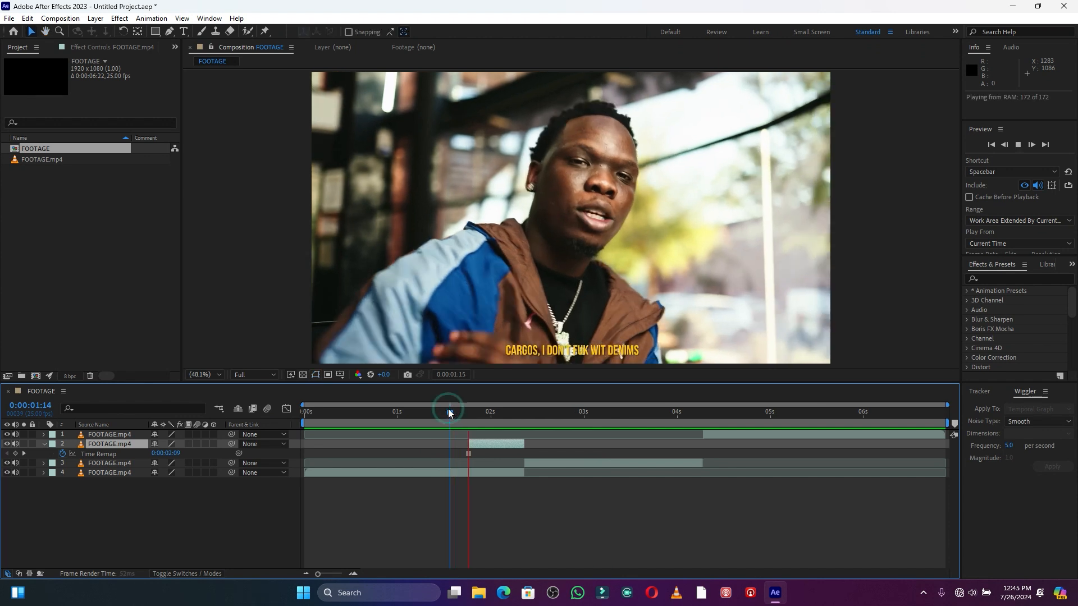
{"action": "left_click", "coordinate": [449, 412]}
{"action": "key", "text": "space"}
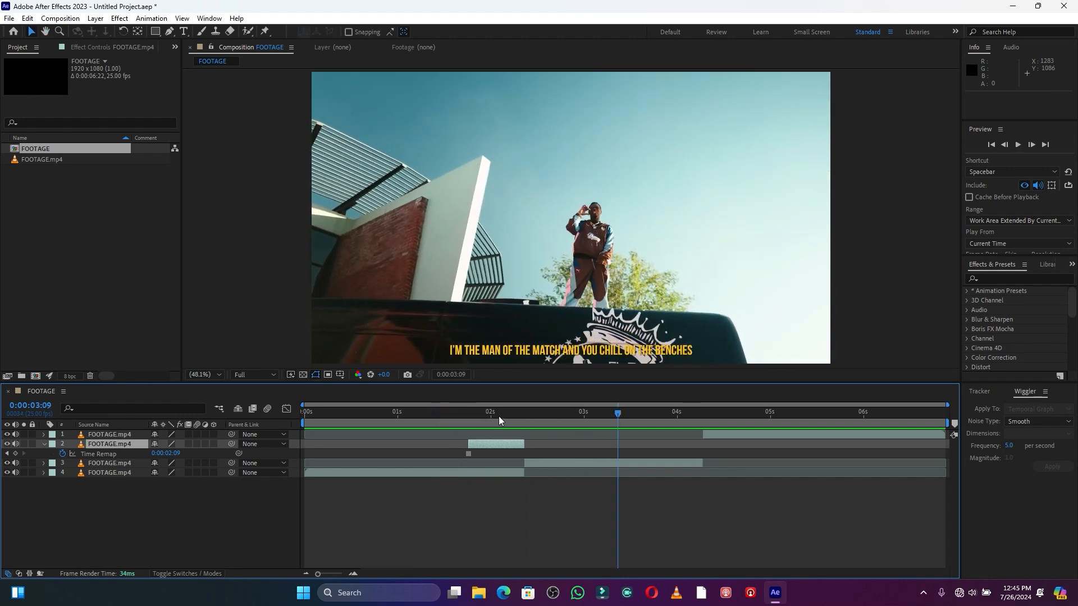
Step: Start a Pen tool mask on the frozen clip at 0:00:01:19, tracing the car roof from the frame's bottom edge to the man's feet
{"action": "left_click_drag", "start_coordinate": [499, 416], "coordinate": [469, 418]}
{"action": "left_click", "coordinate": [480, 447]}
{"action": "left_click", "coordinate": [169, 32]}
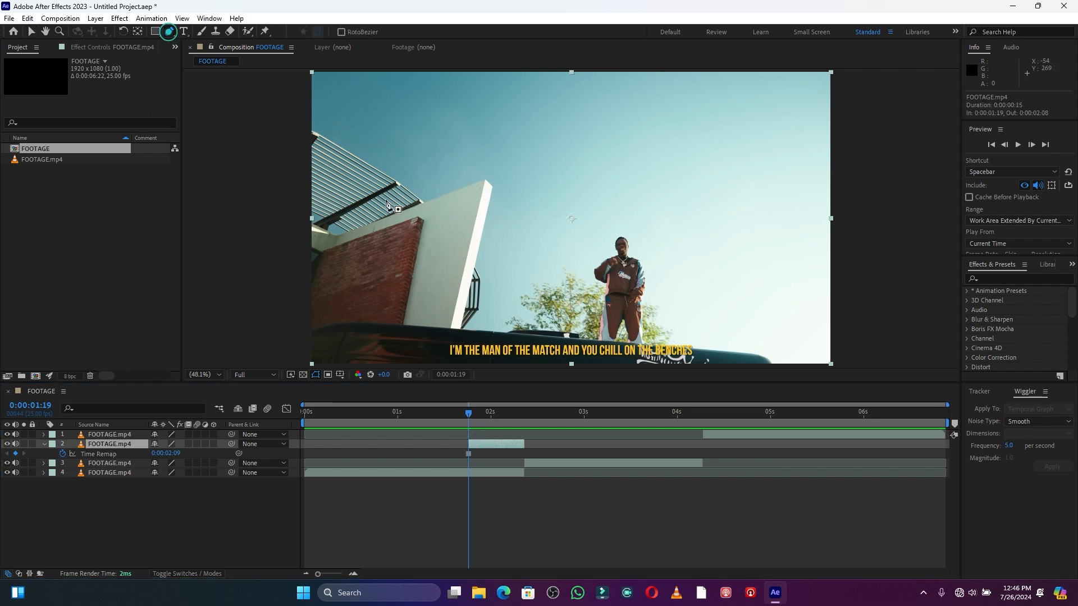
{"action": "left_click", "coordinate": [771, 364]}
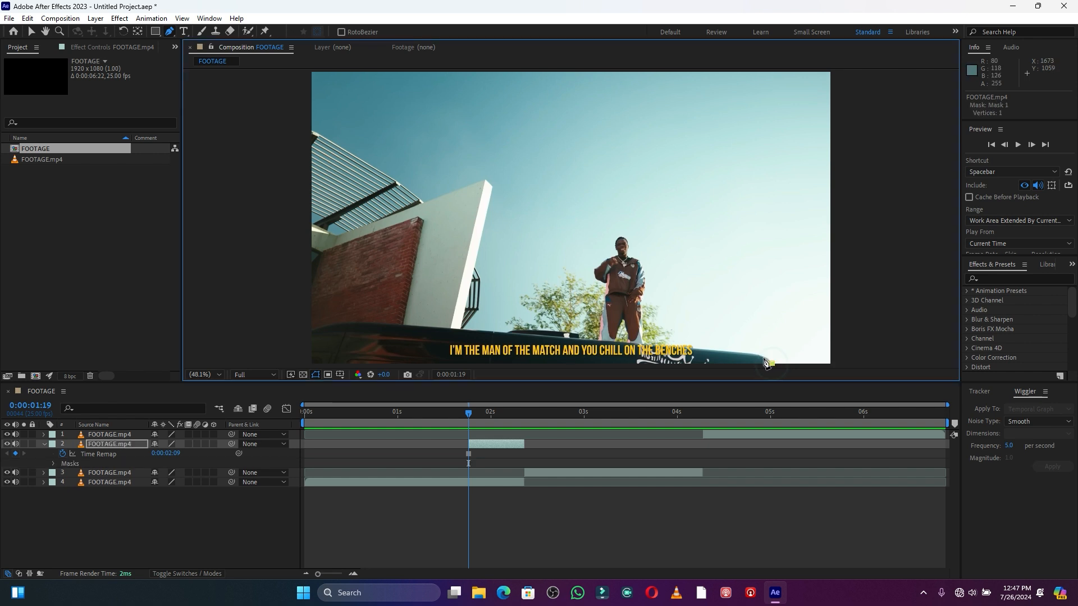
{"action": "left_click", "coordinate": [749, 353]}
{"action": "left_click", "coordinate": [720, 351]}
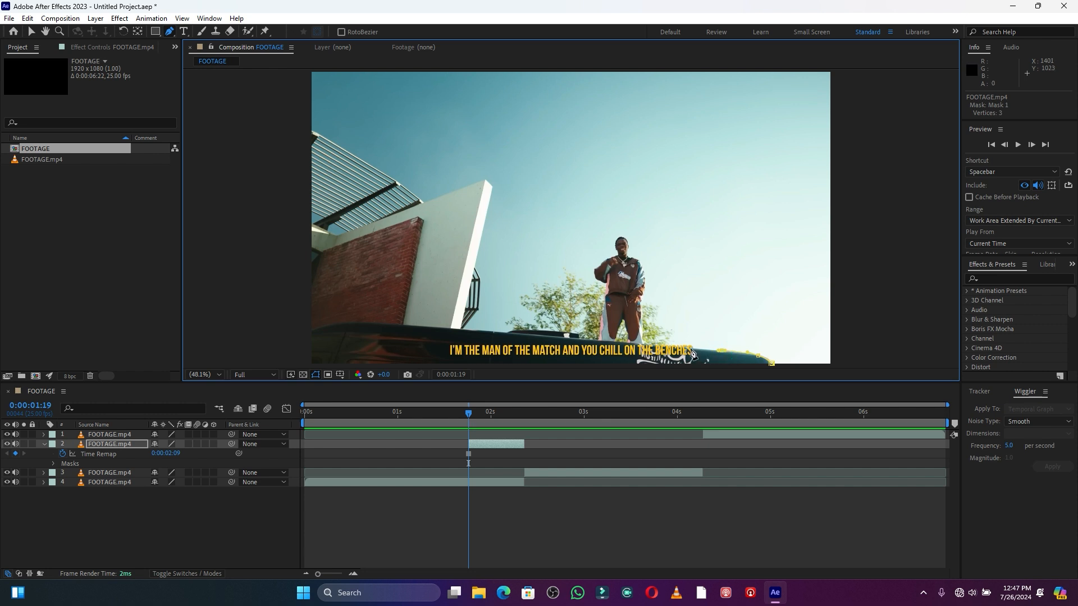
{"action": "left_click", "coordinate": [653, 347]}
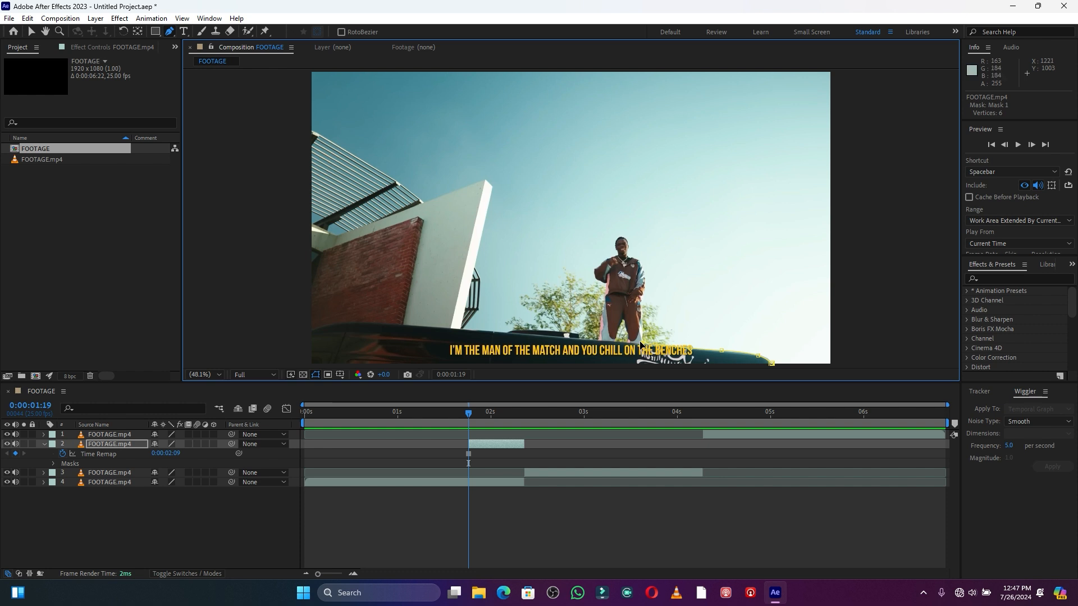
{"action": "scroll", "coordinate": [640, 313], "scroll_direction": "up", "scroll_amount": 1}
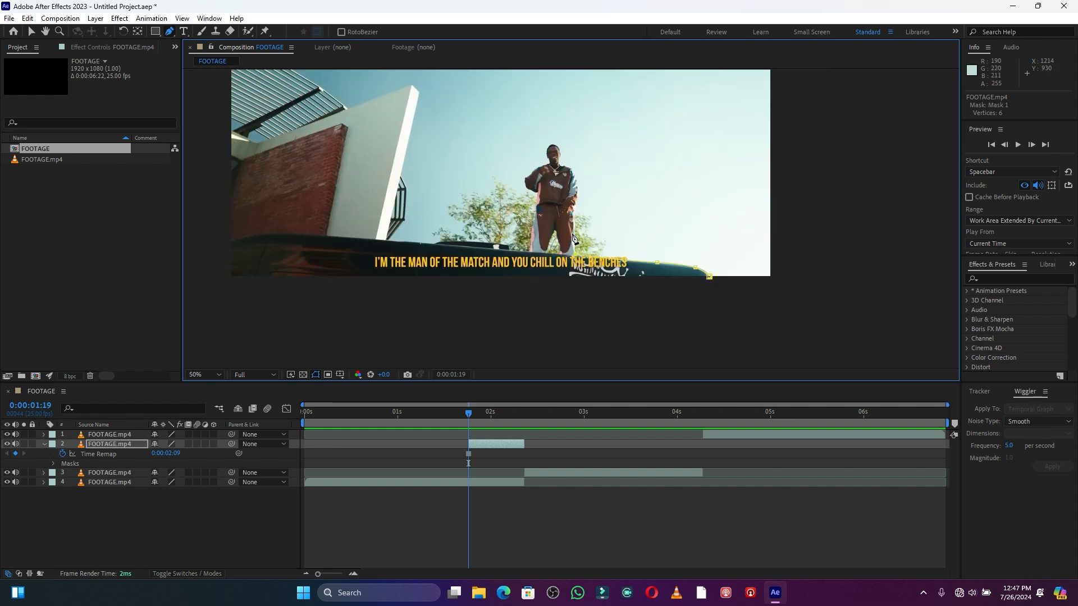
{"action": "scroll", "coordinate": [573, 223], "scroll_direction": "up", "scroll_amount": 1}
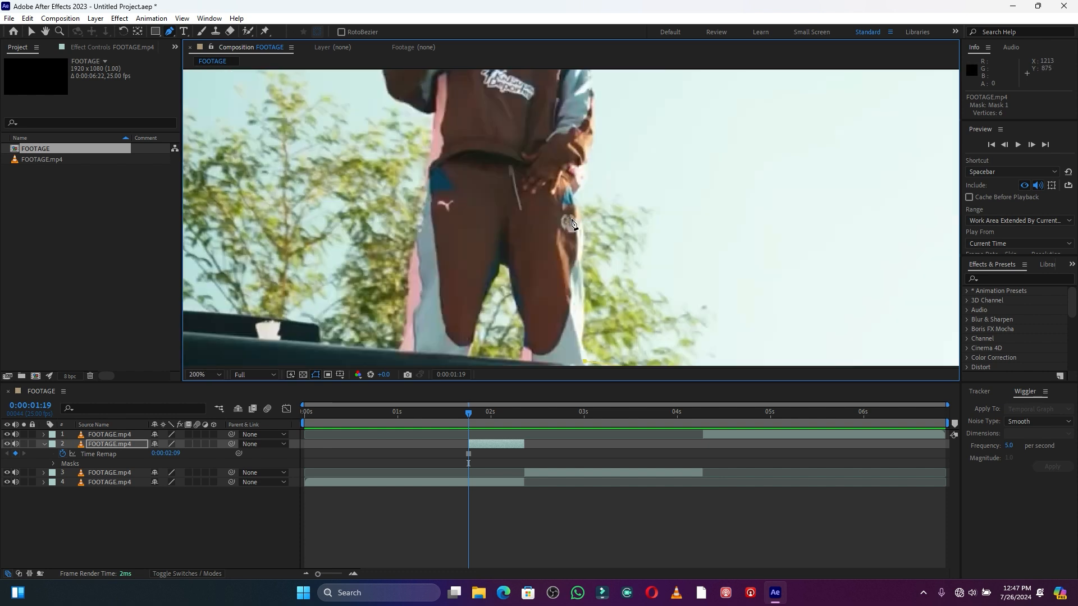
Step: Continue the mask up the outer edge of the man's leg, hip and forearm on the open-sky side
{"action": "left_click_drag", "start_coordinate": [583, 284], "coordinate": [583, 276]}
{"action": "left_click", "coordinate": [581, 235]}
{"action": "left_click", "coordinate": [571, 197]}
{"action": "left_click", "coordinate": [586, 178]}
{"action": "left_click", "coordinate": [591, 151]}
{"action": "left_click", "coordinate": [595, 118]}
{"action": "left_click", "coordinate": [595, 89]}
Step: Extend the mask along the man's sleeve and over the shoulder to the base of his neck
{"action": "left_click", "coordinate": [45, 31]}
{"action": "left_click_drag", "start_coordinate": [455, 121], "coordinate": [527, 331]}
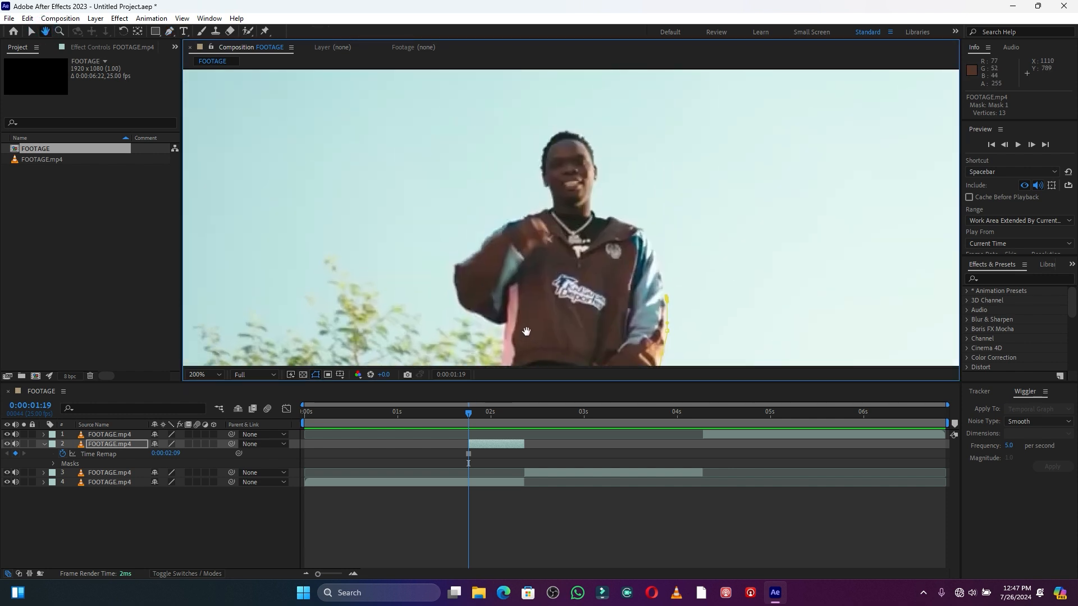
{"action": "left_click", "coordinate": [169, 31]}
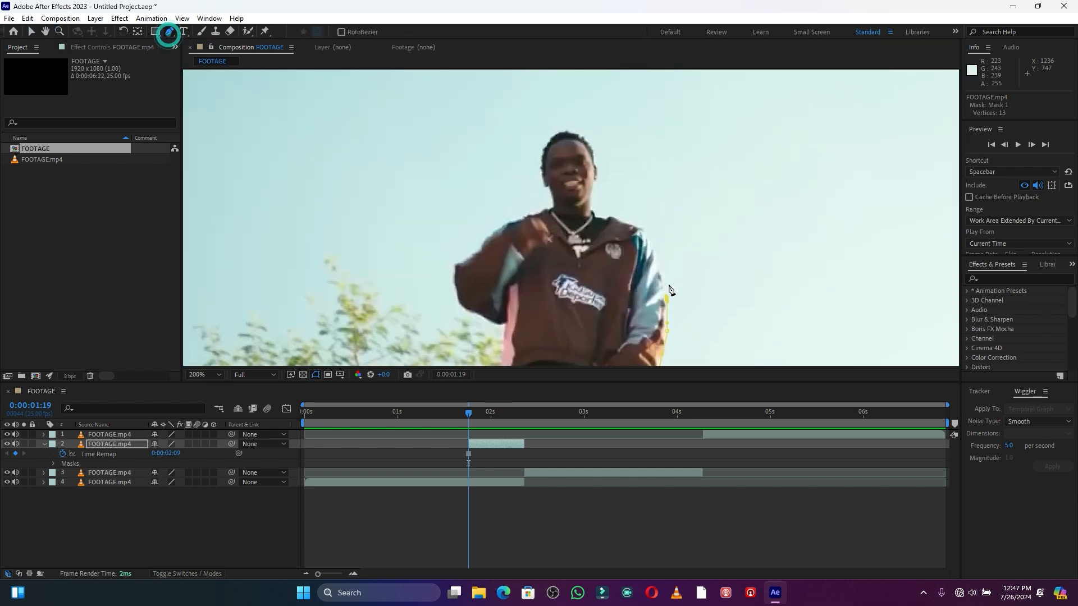
{"action": "left_click", "coordinate": [659, 267]}
{"action": "left_click", "coordinate": [649, 233]}
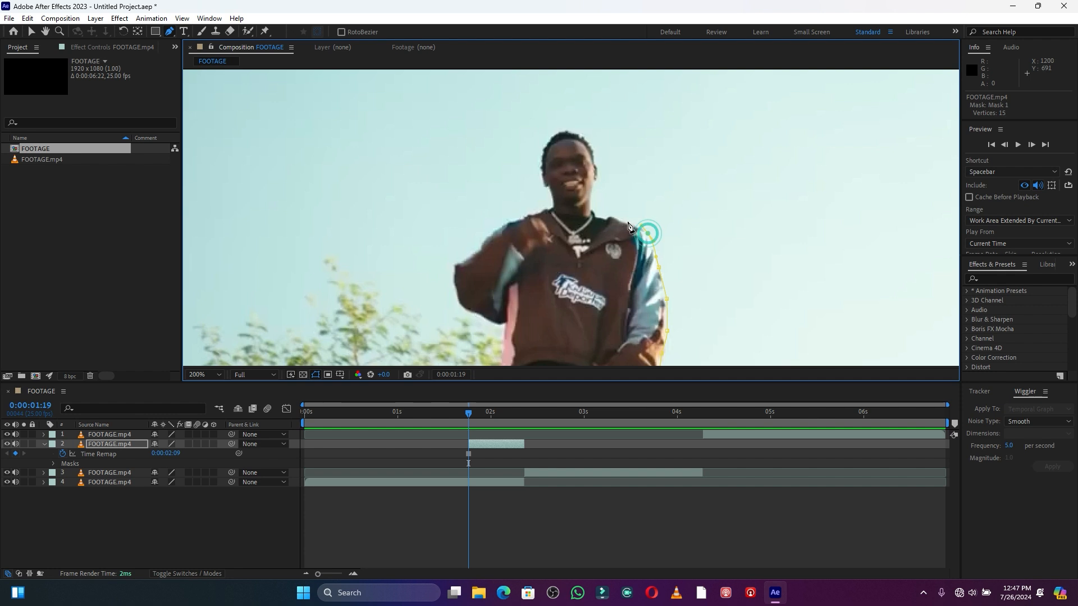
{"action": "left_click", "coordinate": [600, 218]}
{"action": "left_click", "coordinate": [602, 215]}
{"action": "left_click_drag", "start_coordinate": [590, 209], "coordinate": [590, 200]}
Step: Trace the mask around the man's face and hair and down to the other side of his neck
{"action": "left_click", "coordinate": [596, 183]}
{"action": "left_click", "coordinate": [591, 147]}
{"action": "left_click", "coordinate": [571, 130]}
{"action": "left_click", "coordinate": [547, 140]}
{"action": "left_click", "coordinate": [540, 161]}
{"action": "left_click", "coordinate": [544, 189]}
{"action": "left_click", "coordinate": [553, 198]}
{"action": "left_click", "coordinate": [548, 212]}
Step: Carry the mask over the shoulder nearer the building, around the raised elbow and back to the torso
{"action": "left_click", "coordinate": [499, 227]}
{"action": "left_click", "coordinate": [476, 251]}
{"action": "left_click", "coordinate": [456, 269]}
{"action": "left_click", "coordinate": [456, 292]}
{"action": "left_click", "coordinate": [466, 310]}
{"action": "left_click", "coordinate": [486, 318]}
{"action": "left_click", "coordinate": [502, 324]}
{"action": "left_click", "coordinate": [503, 336]}
Step: Trace the mask down the torso and leg on the side facing the building
{"action": "left_click", "coordinate": [46, 32]}
{"action": "left_click_drag", "start_coordinate": [534, 297], "coordinate": [553, 111]}
{"action": "left_click", "coordinate": [168, 32]}
{"action": "left_click", "coordinate": [521, 178]}
{"action": "left_click", "coordinate": [512, 238]}
{"action": "left_click", "coordinate": [505, 261]}
{"action": "left_click", "coordinate": [499, 294]}
{"action": "left_click", "coordinate": [498, 322]}
{"action": "left_click", "coordinate": [498, 345]}
Step: Continue the mask from the man's foot around the raised roof panel and along the car roof toward the building
{"action": "left_click", "coordinate": [46, 32]}
{"action": "left_click_drag", "start_coordinate": [511, 333], "coordinate": [571, 204]}
{"action": "left_click", "coordinate": [169, 32]}
{"action": "left_click", "coordinate": [549, 243]}
{"action": "left_click", "coordinate": [543, 243]}
{"action": "left_click", "coordinate": [468, 237]}
{"action": "left_click", "coordinate": [468, 221]}
{"action": "left_click", "coordinate": [337, 204]}
{"action": "left_click_drag", "start_coordinate": [235, 203], "coordinate": [228, 203]}
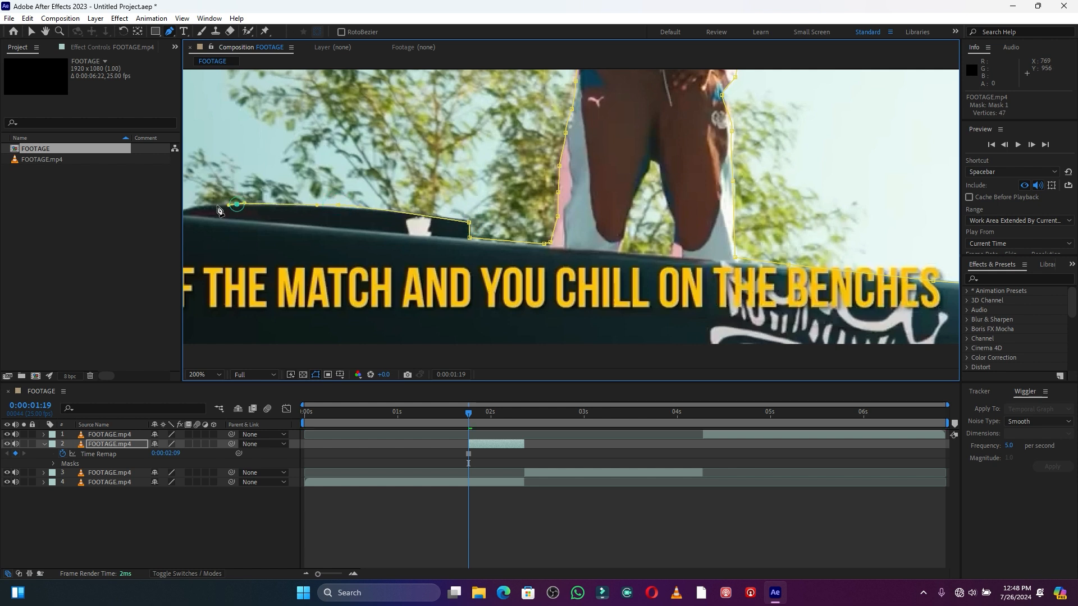
{"action": "left_click", "coordinate": [205, 204]}
{"action": "scroll", "coordinate": [390, 217], "scroll_direction": "down", "scroll_amount": 1}
{"action": "left_click", "coordinate": [370, 216]}
{"action": "left_click_drag", "start_coordinate": [340, 213], "coordinate": [332, 211]}
{"action": "scroll", "coordinate": [312, 212], "scroll_direction": "down", "scroll_amount": 1}
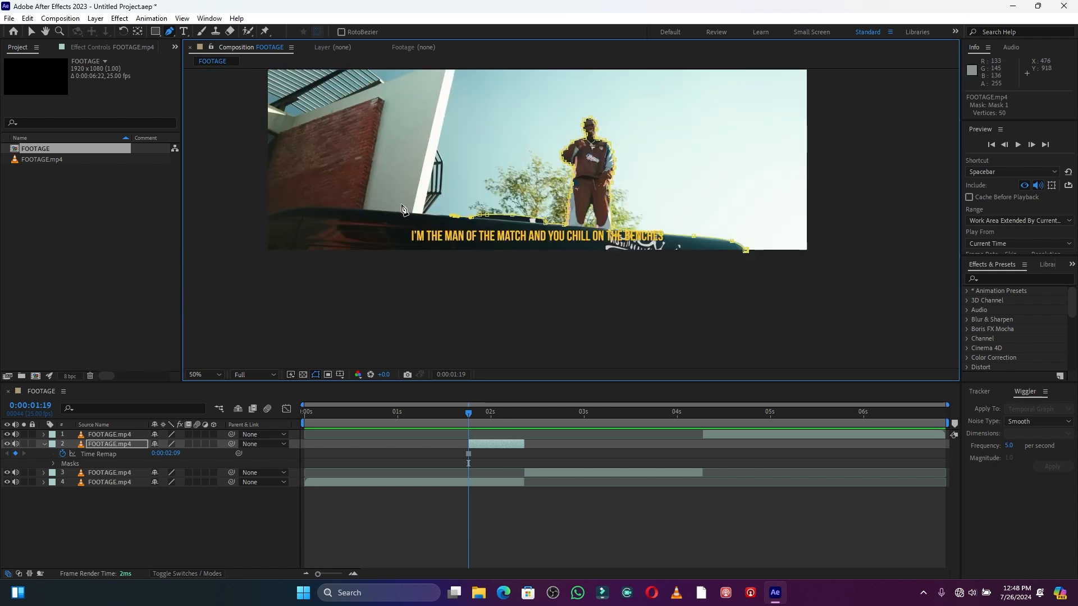
Step: Trace the mask around the railing, over the white wall's peak and along the slatted roof to the picture's left edge
{"action": "left_click_drag", "start_coordinate": [386, 184], "coordinate": [571, 219]}
{"action": "left_click", "coordinate": [607, 248]}
{"action": "left_click", "coordinate": [625, 226]}
{"action": "left_click", "coordinate": [626, 196]}
{"action": "left_click", "coordinate": [621, 183]}
{"action": "left_click", "coordinate": [641, 100]}
{"action": "left_click", "coordinate": [632, 92]}
{"action": "left_click", "coordinate": [567, 116]}
{"action": "left_click_drag", "start_coordinate": [524, 89], "coordinate": [527, 308]}
{"action": "left_click", "coordinate": [544, 314]}
{"action": "left_click", "coordinate": [499, 286]}
{"action": "left_click", "coordinate": [462, 264]}
{"action": "left_click", "coordinate": [454, 258]}
Step: Close the mask with points outside the picture below the car, and fit the composition in the viewer
{"action": "scroll", "coordinate": [434, 267], "scroll_direction": "down", "scroll_amount": 1}
{"action": "left_click", "coordinate": [406, 201]}
{"action": "left_click", "coordinate": [631, 213]}
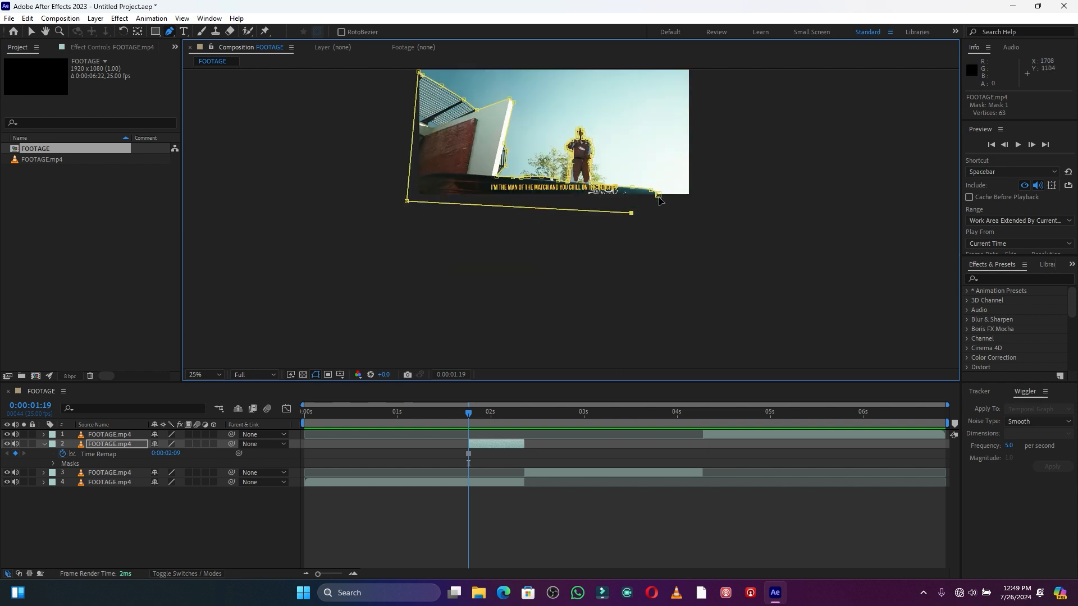
{"action": "left_click", "coordinate": [658, 195]}
{"action": "left_click", "coordinate": [47, 32]}
{"action": "left_click_drag", "start_coordinate": [477, 317], "coordinate": [486, 373]}
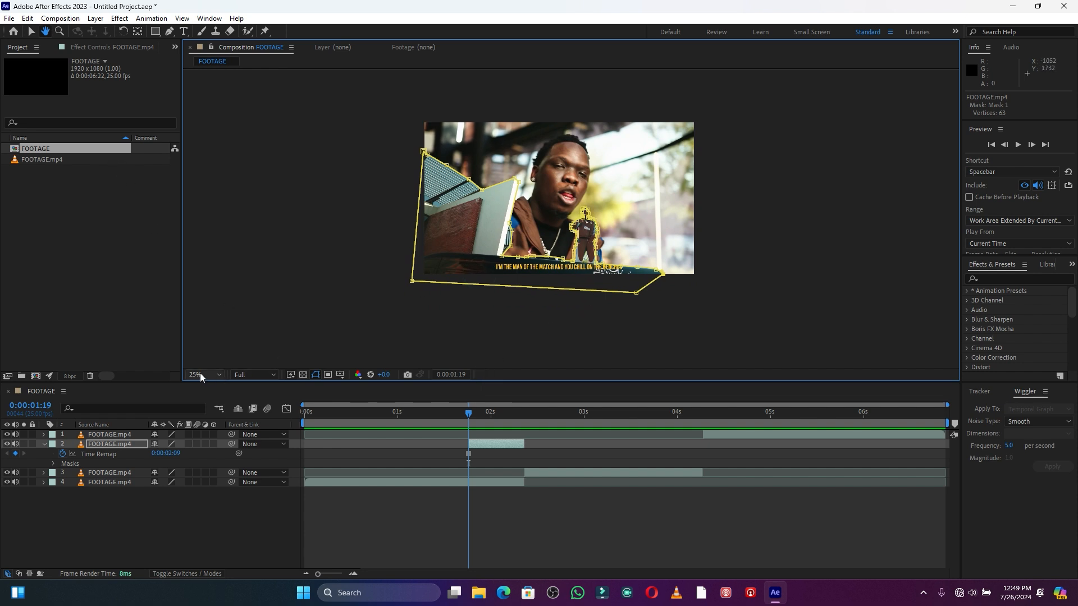
{"action": "left_click", "coordinate": [220, 374]}
{"action": "left_click", "coordinate": [214, 187]}
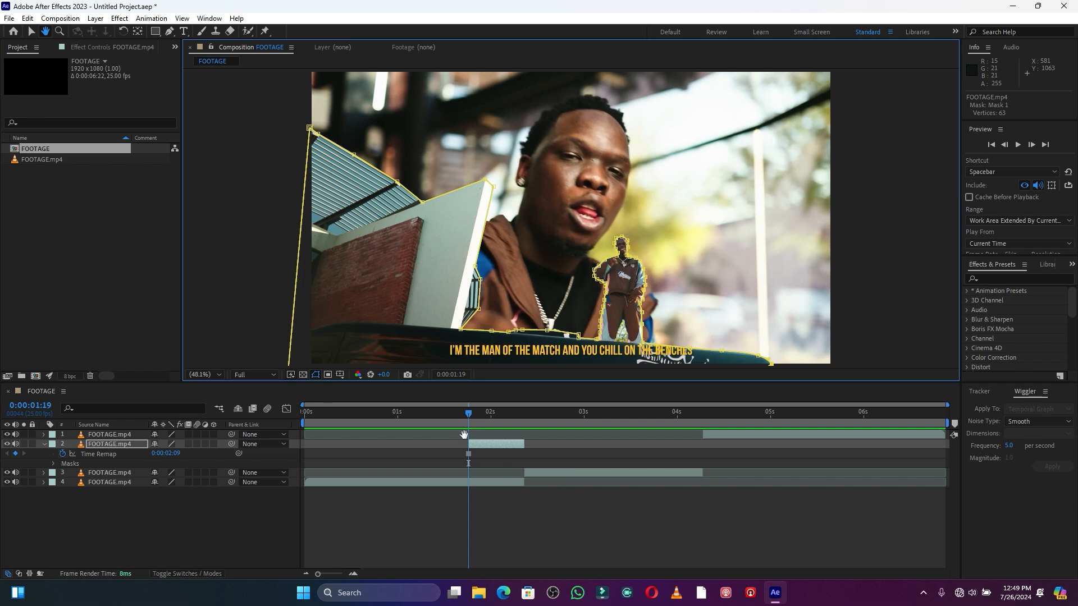
Step: Reveal the Mask 1 properties of the frozen clip and set Mask Feather to 48 pixels
{"action": "left_click", "coordinate": [476, 446]}
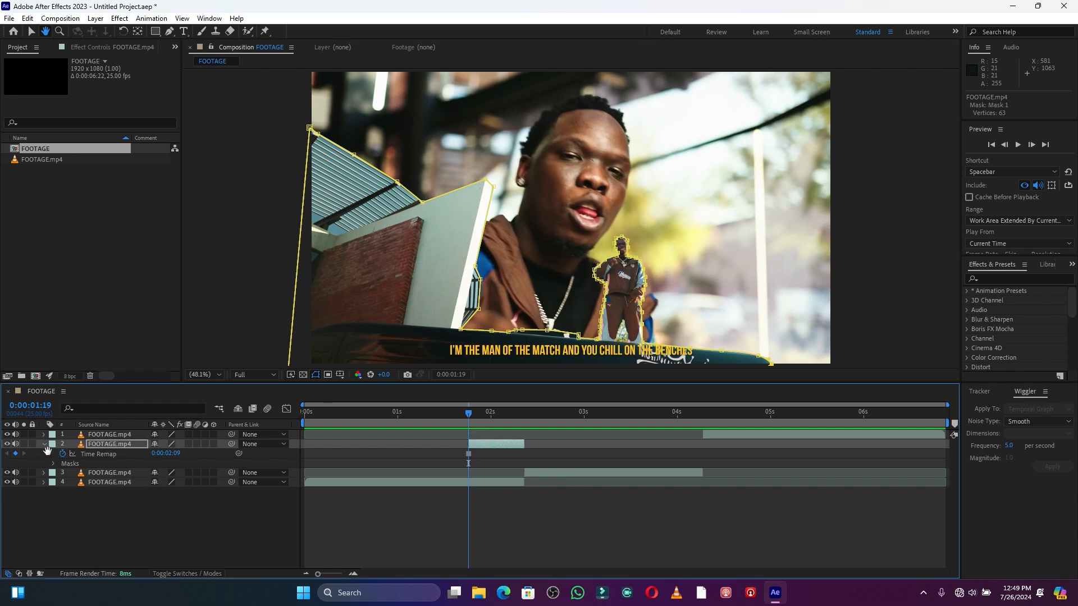
{"action": "left_click", "coordinate": [45, 444]}
{"action": "left_click", "coordinate": [29, 32]}
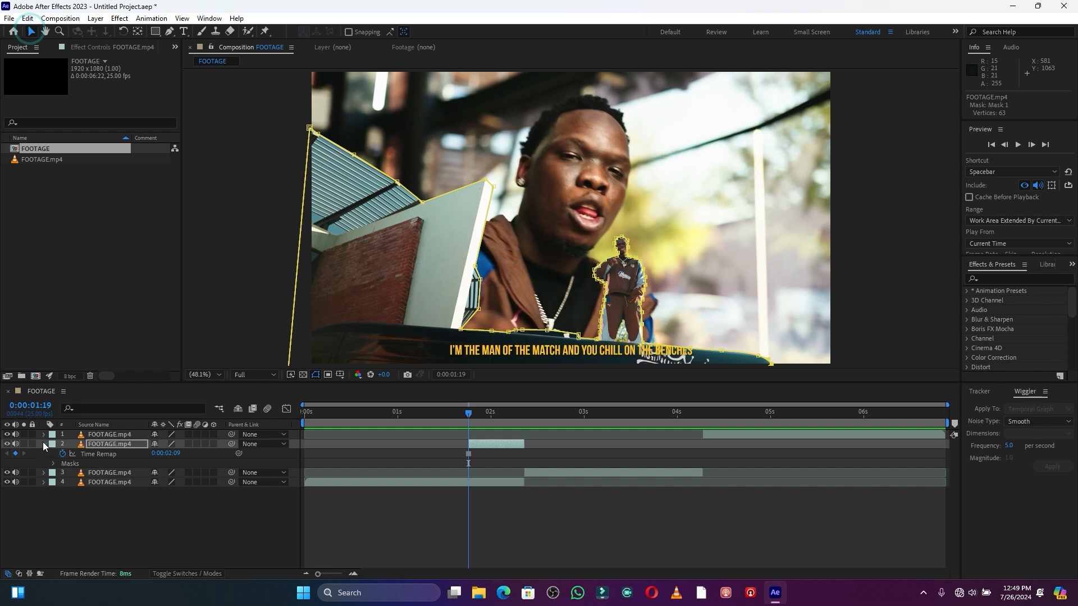
{"action": "left_click", "coordinate": [44, 444]}
{"action": "left_click", "coordinate": [44, 444]}
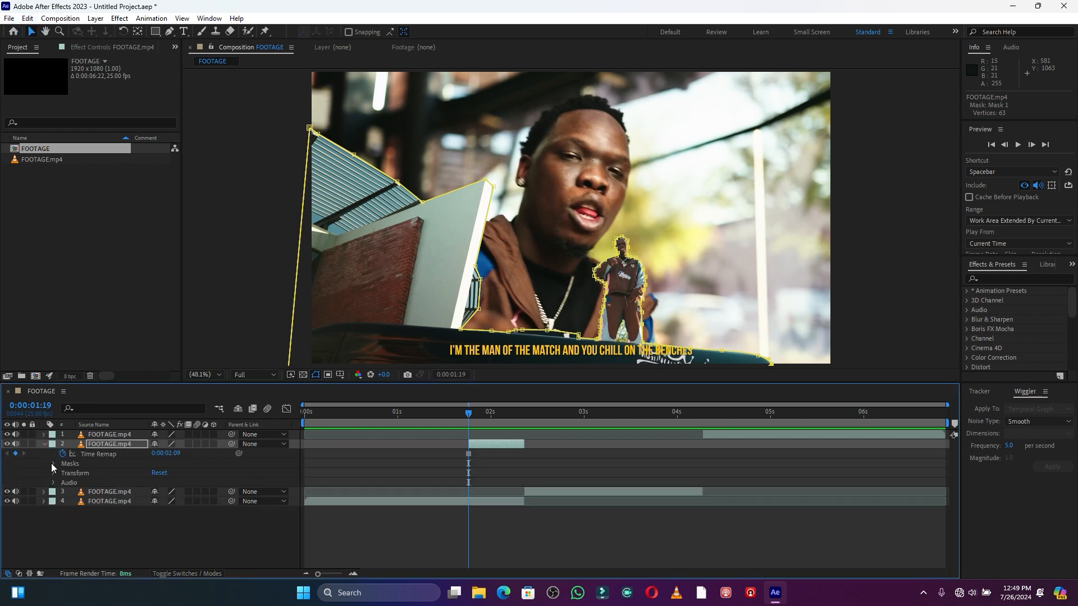
{"action": "left_click", "coordinate": [54, 464]}
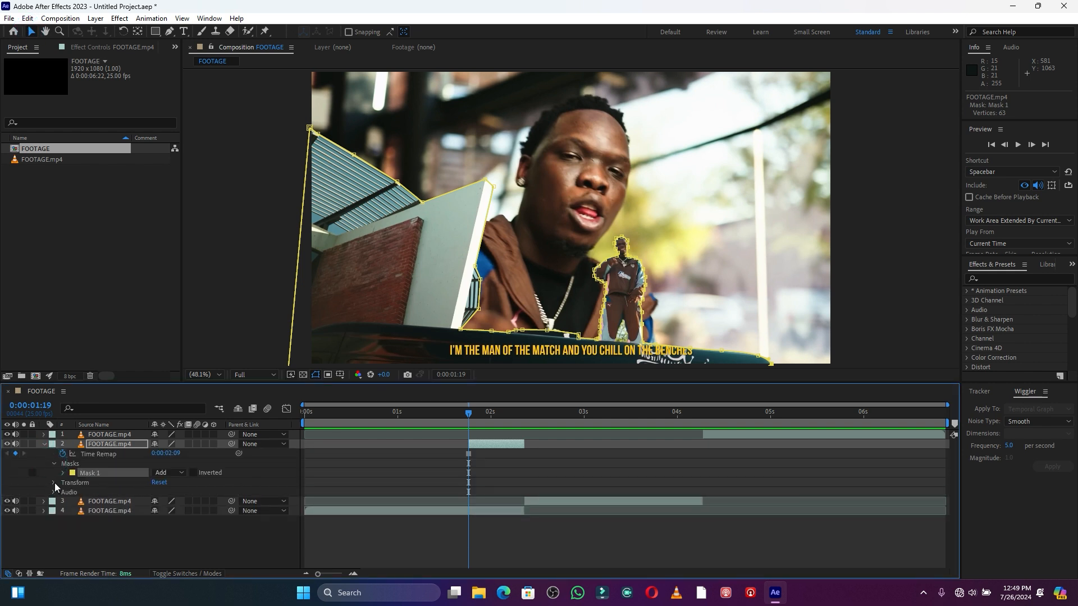
{"action": "left_click", "coordinate": [62, 473]}
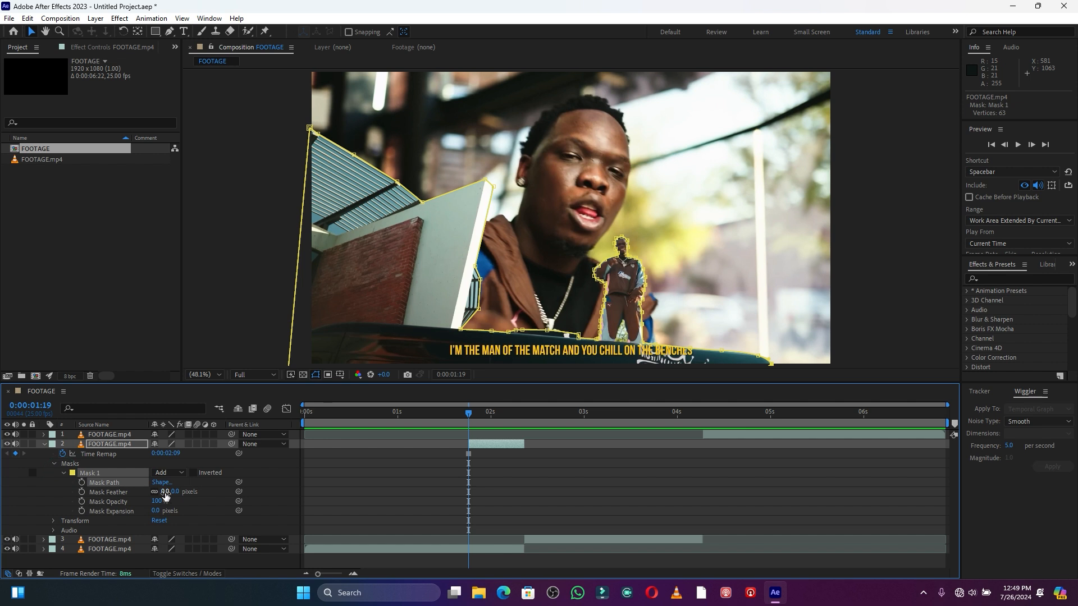
{"action": "left_click_drag", "start_coordinate": [164, 492], "coordinate": [178, 492]}
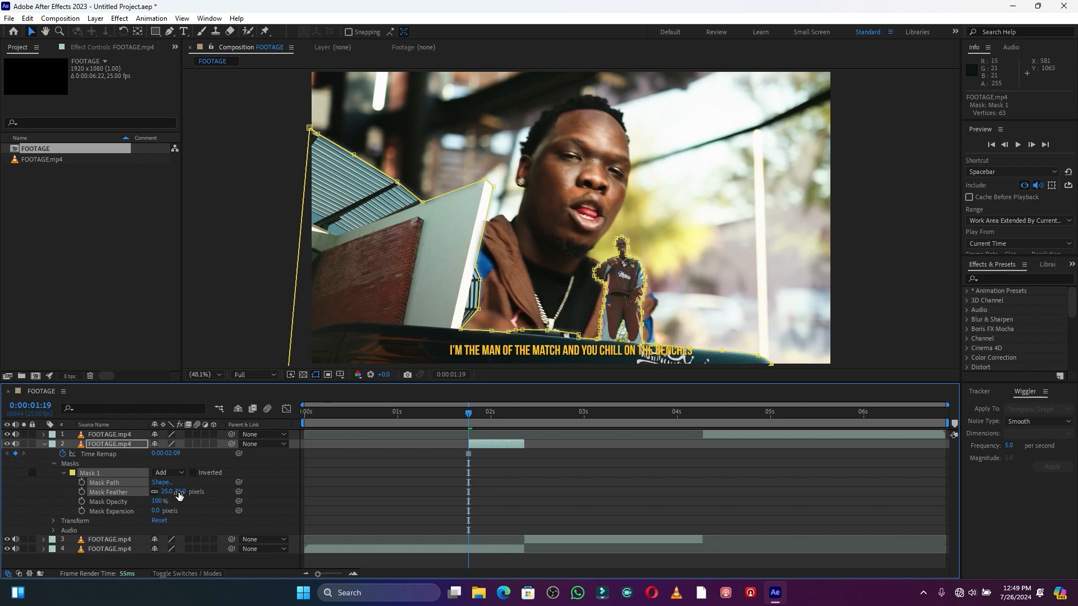
{"action": "left_click", "coordinate": [530, 486]}
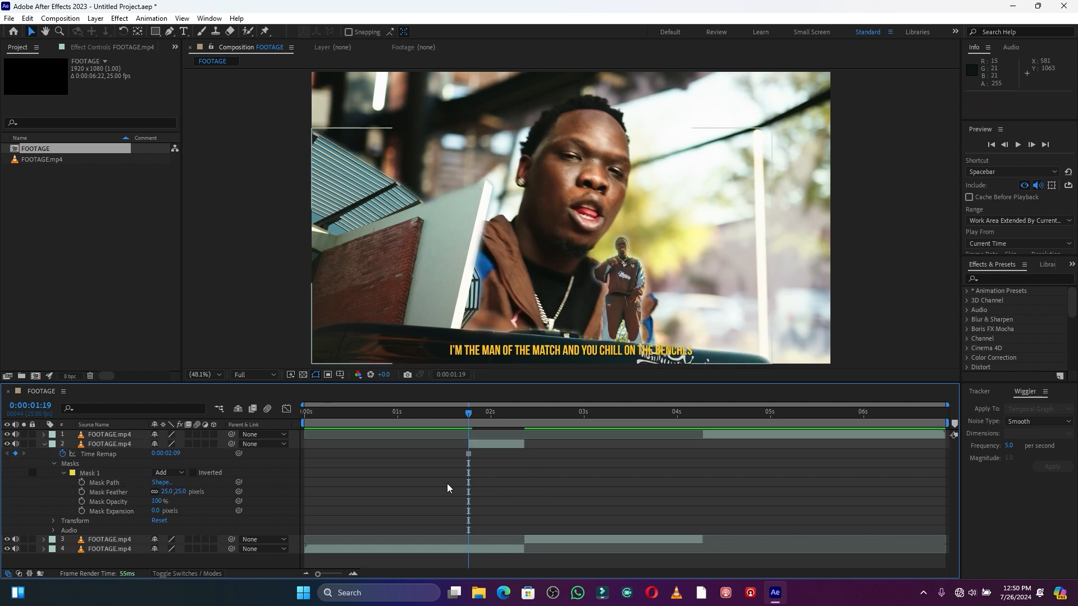
{"action": "left_click_drag", "start_coordinate": [168, 493], "coordinate": [182, 493]}
{"action": "left_click", "coordinate": [419, 496]}
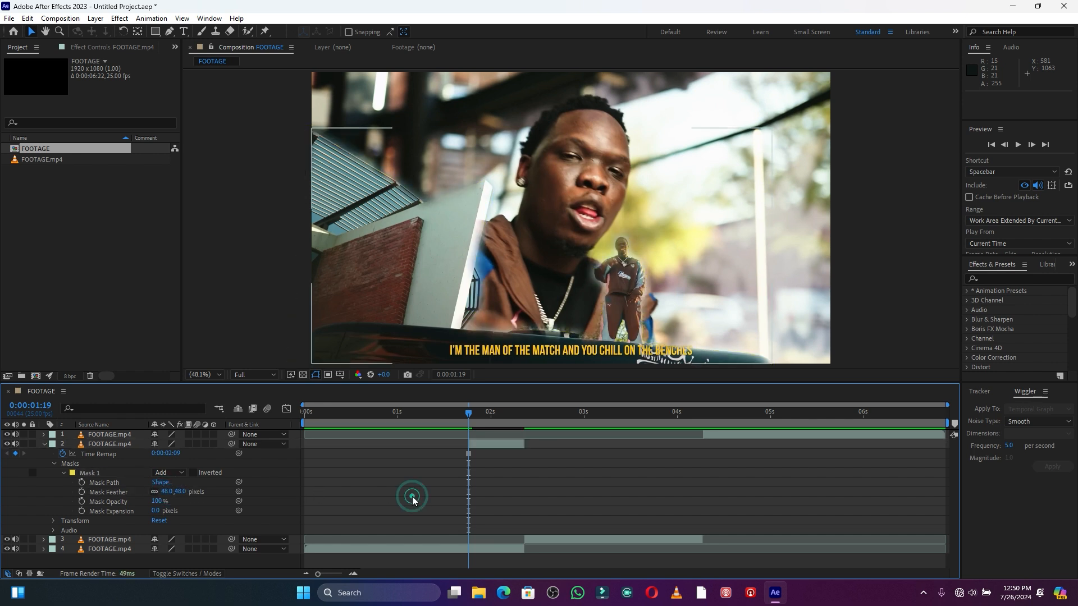
Step: Set Mask 1 of the frozen clip to 10 pixels of feather and 6 pixels of expansion
{"action": "left_click_drag", "start_coordinate": [168, 492], "coordinate": [358, 510]}
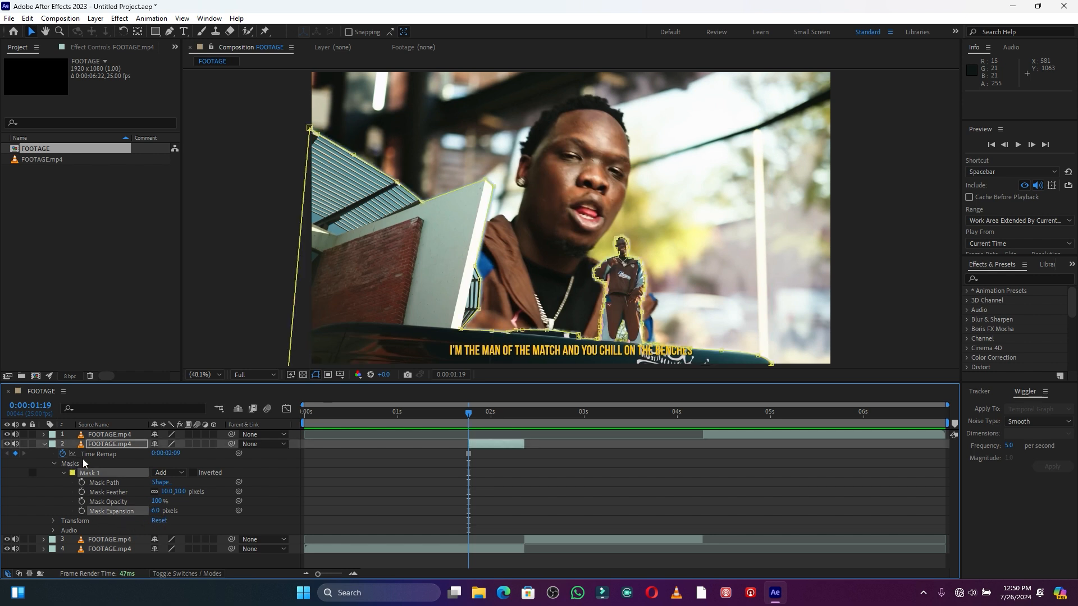
Step: Enable motion blur for the frozen clip and make it a 3D layer
{"action": "left_click", "coordinate": [108, 444]}
{"action": "left_click", "coordinate": [197, 444]}
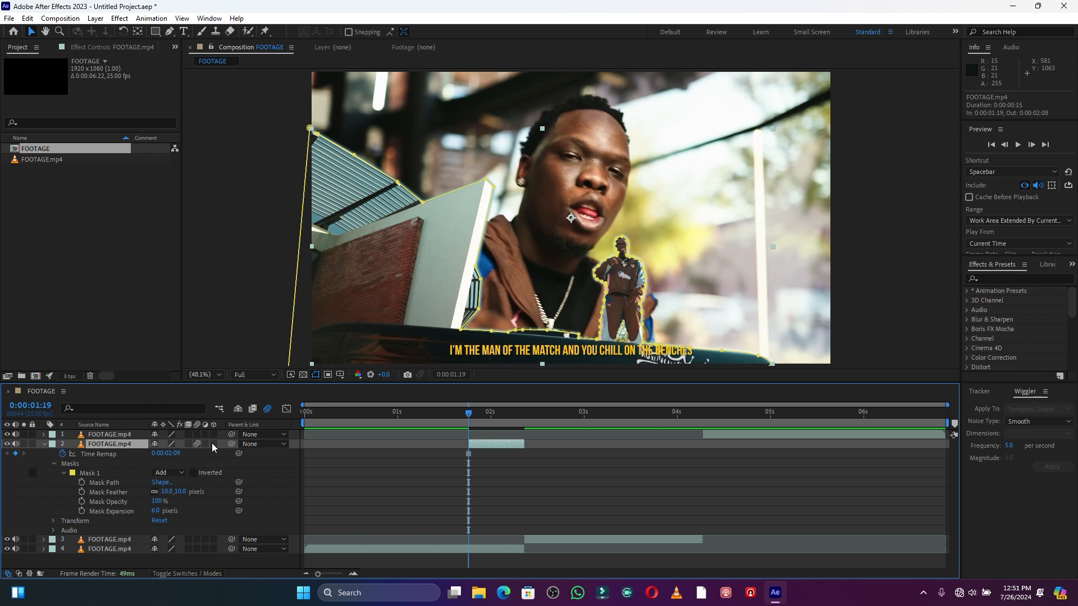
{"action": "left_click", "coordinate": [214, 444]}
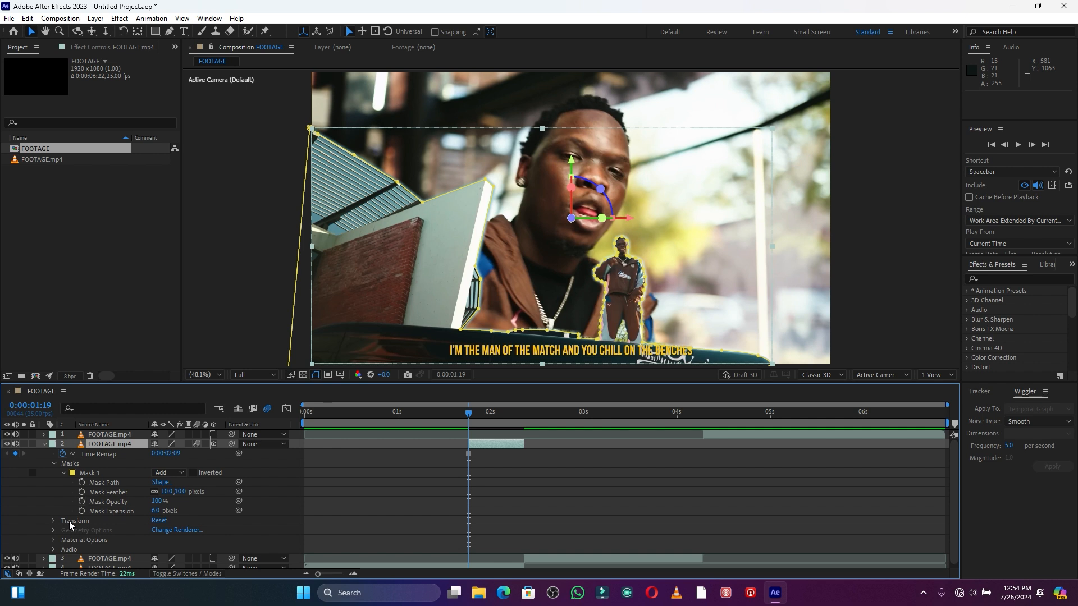
Step: Add keyframes at 0:00:02:08 for the frozen clip's Position, Scale, X Rotation, Y Rotation and Z Rotation
{"action": "left_click", "coordinate": [54, 521]}
{"action": "scroll", "coordinate": [109, 520], "scroll_direction": "down", "scroll_amount": 3}
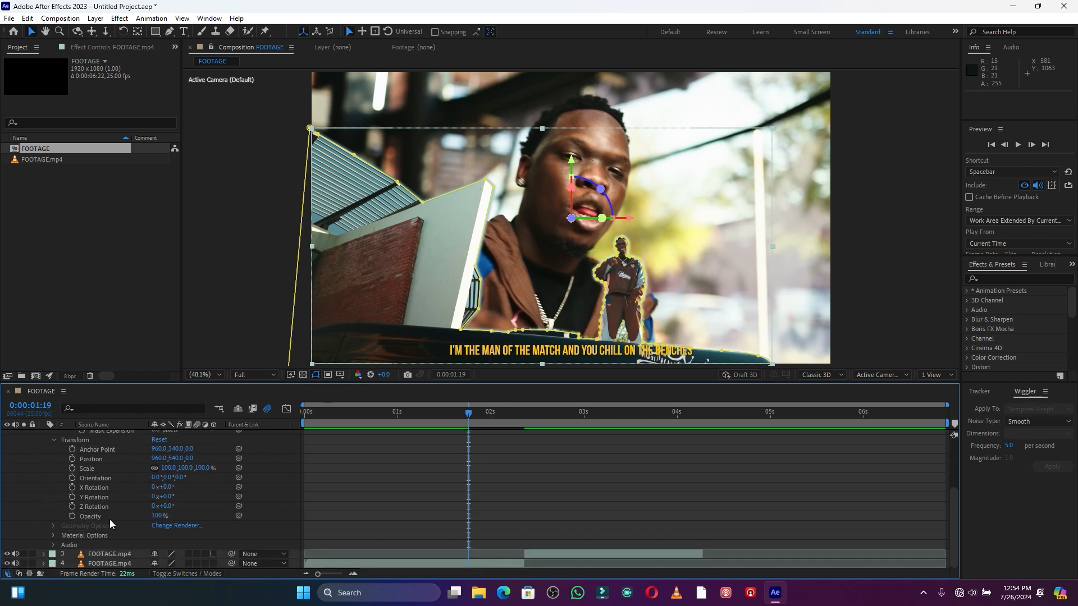
{"action": "left_click_drag", "start_coordinate": [952, 488], "coordinate": [961, 428]}
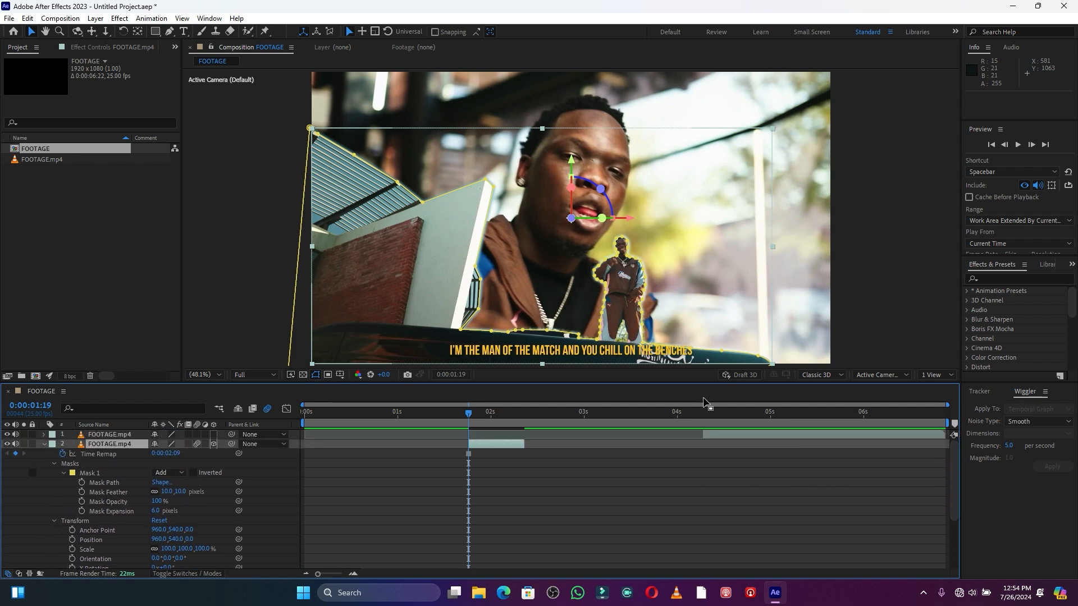
{"action": "left_click_drag", "start_coordinate": [954, 462], "coordinate": [949, 437]}
{"action": "left_click_drag", "start_coordinate": [478, 416], "coordinate": [523, 421]}
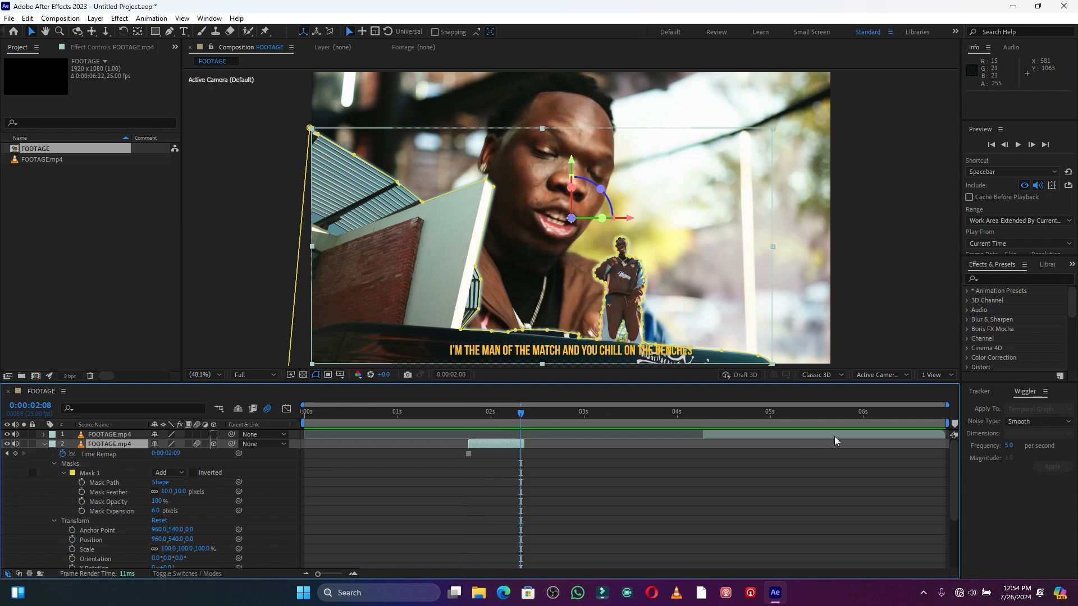
{"action": "left_click_drag", "start_coordinate": [955, 456], "coordinate": [936, 498]}
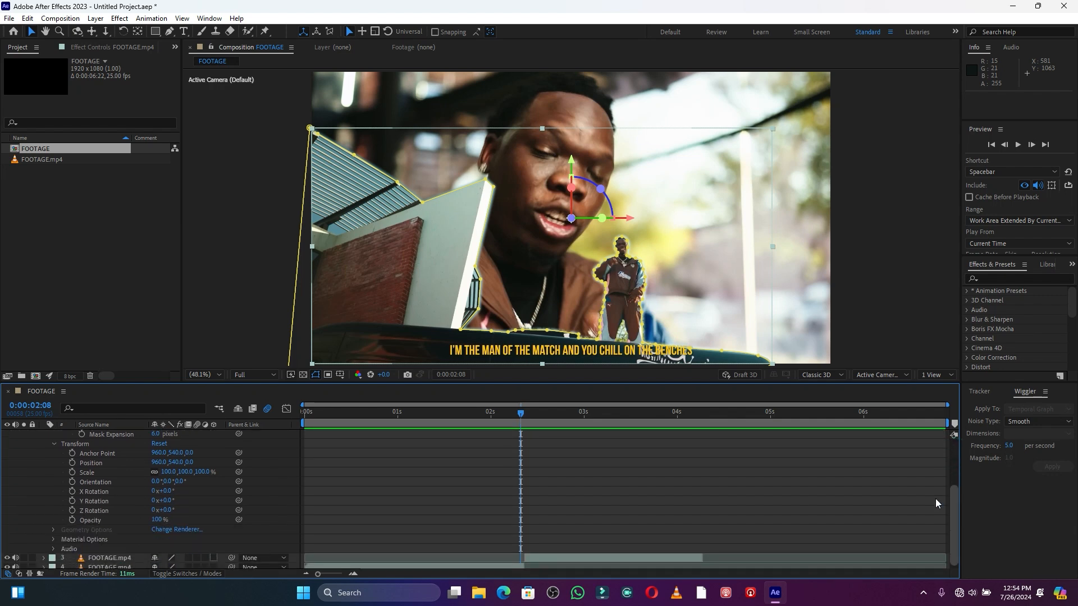
{"action": "left_click", "coordinate": [72, 462]}
{"action": "left_click", "coordinate": [72, 472]}
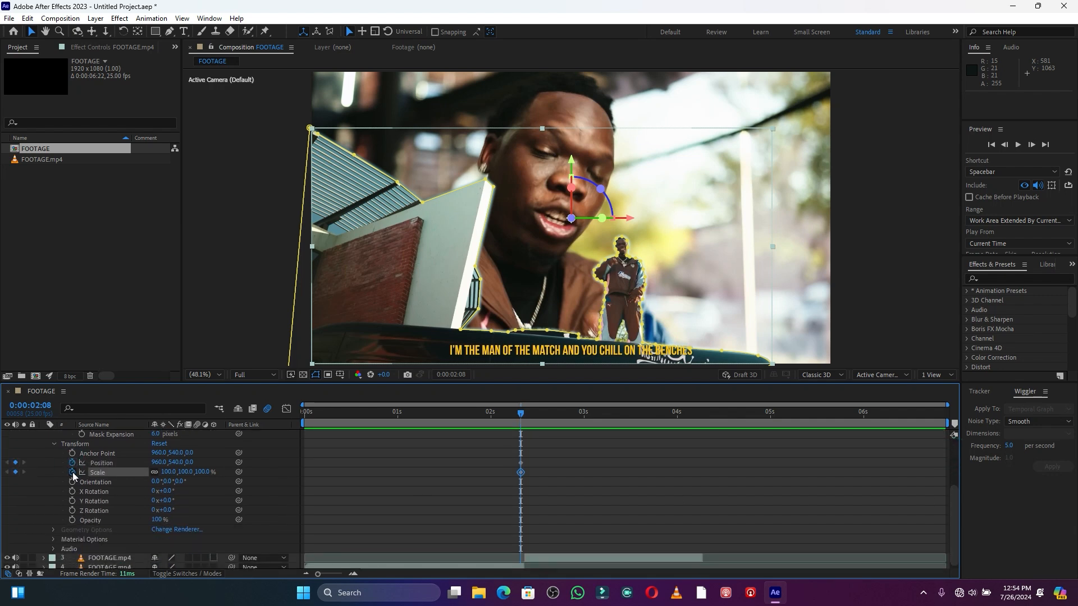
{"action": "left_click", "coordinate": [71, 491]}
{"action": "left_click", "coordinate": [72, 501]}
{"action": "left_click", "coordinate": [71, 510]}
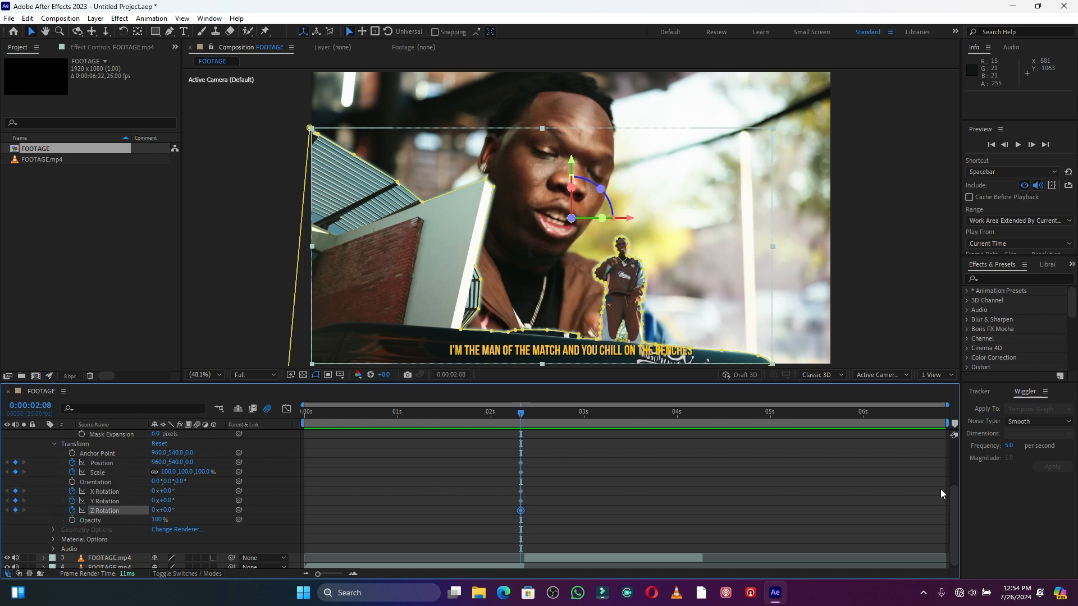
Step: Move the current time to 0:00:01:19 at the frozen clip's start, with its transform properties in view
{"action": "left_click_drag", "start_coordinate": [955, 500], "coordinate": [958, 448]}
{"action": "left_click_drag", "start_coordinate": [487, 413], "coordinate": [468, 421]}
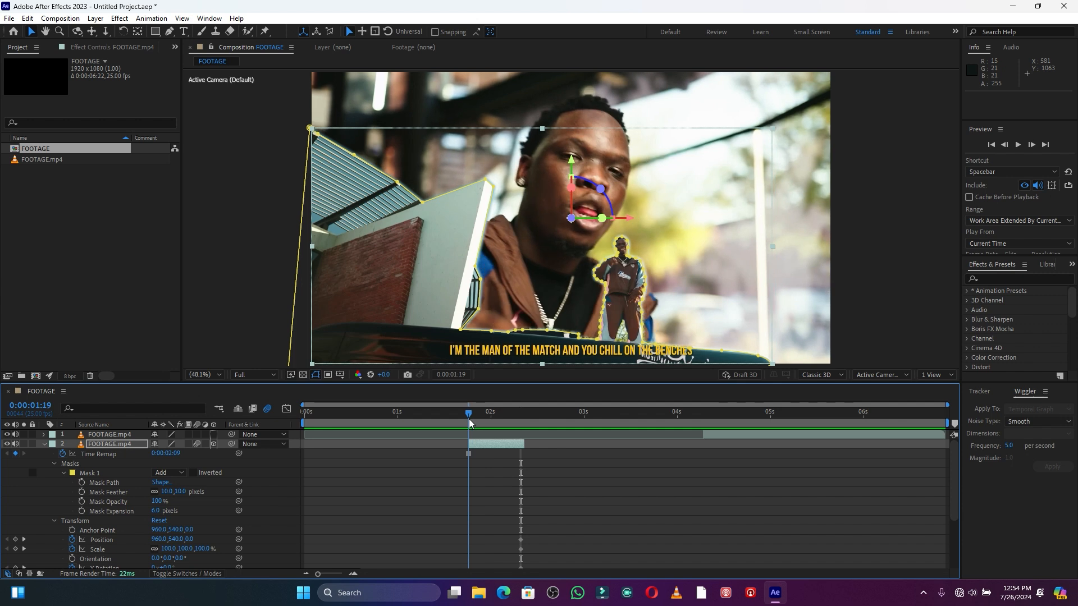
{"action": "left_click_drag", "start_coordinate": [955, 464], "coordinate": [945, 504]}
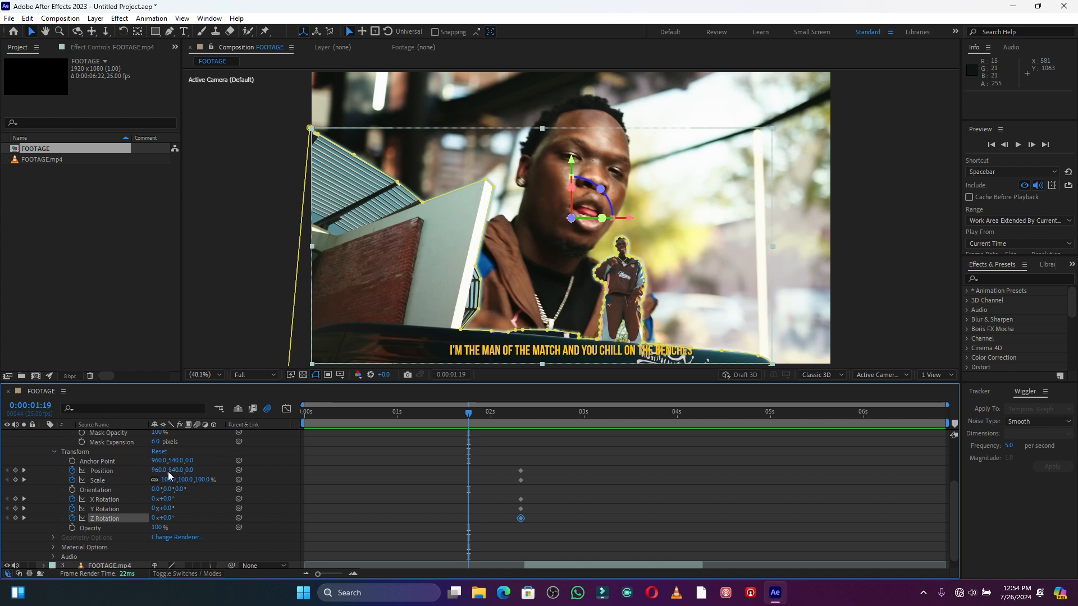
{"action": "left_click_drag", "start_coordinate": [156, 473], "coordinate": [161, 472]}
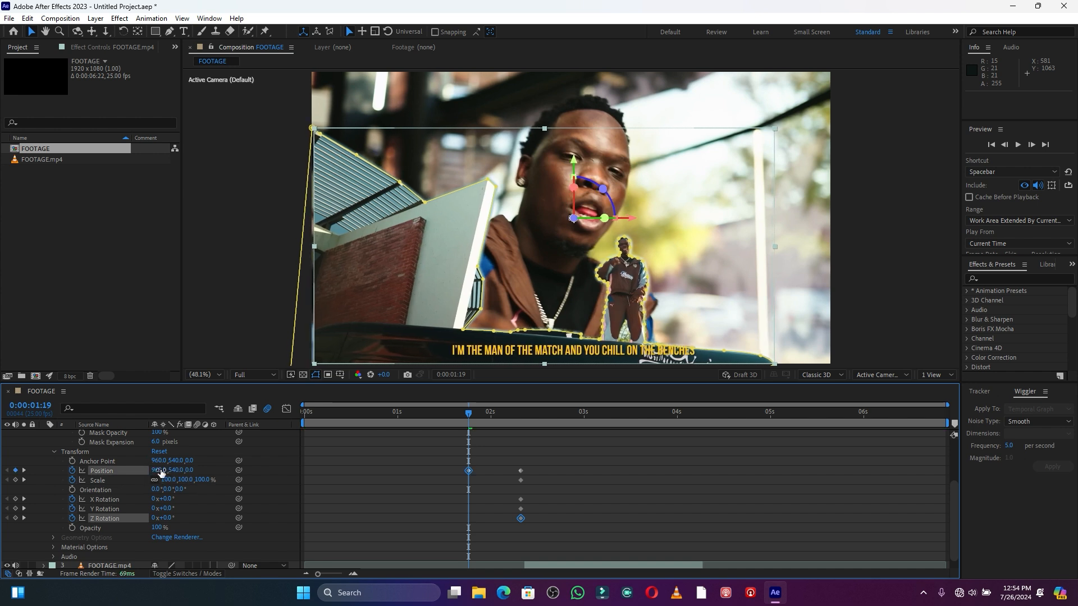
{"action": "key", "text": "ctrl+z"}
{"action": "key", "text": "ctrl+z"}
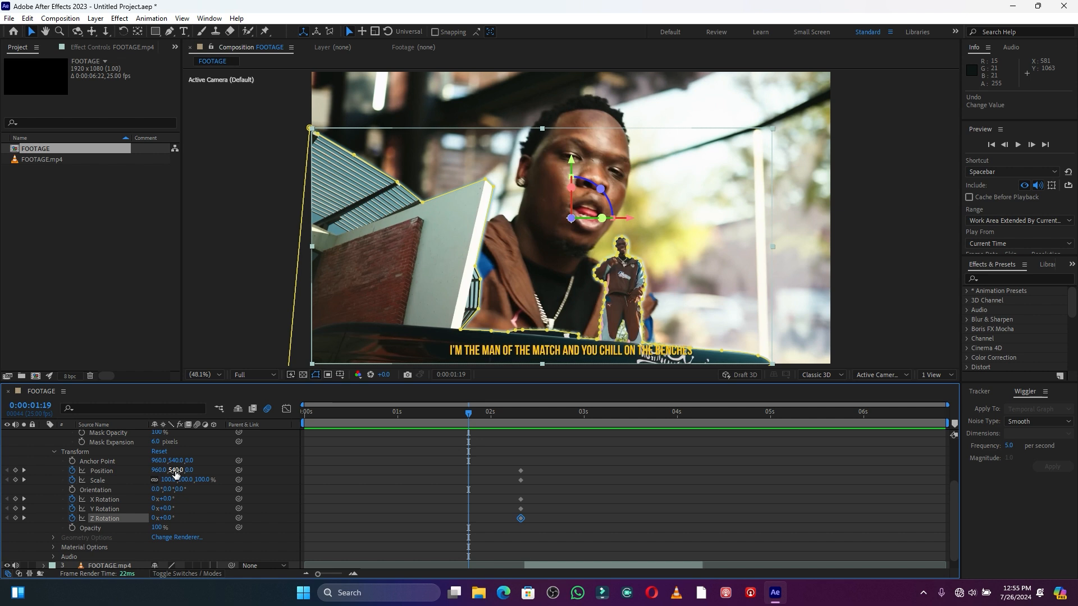
Step: Keyframe the frozen clip's Scale at 122% and its Y Rotation at -36° at 0:00:01:19
{"action": "left_click_drag", "start_coordinate": [170, 481], "coordinate": [174, 480]}
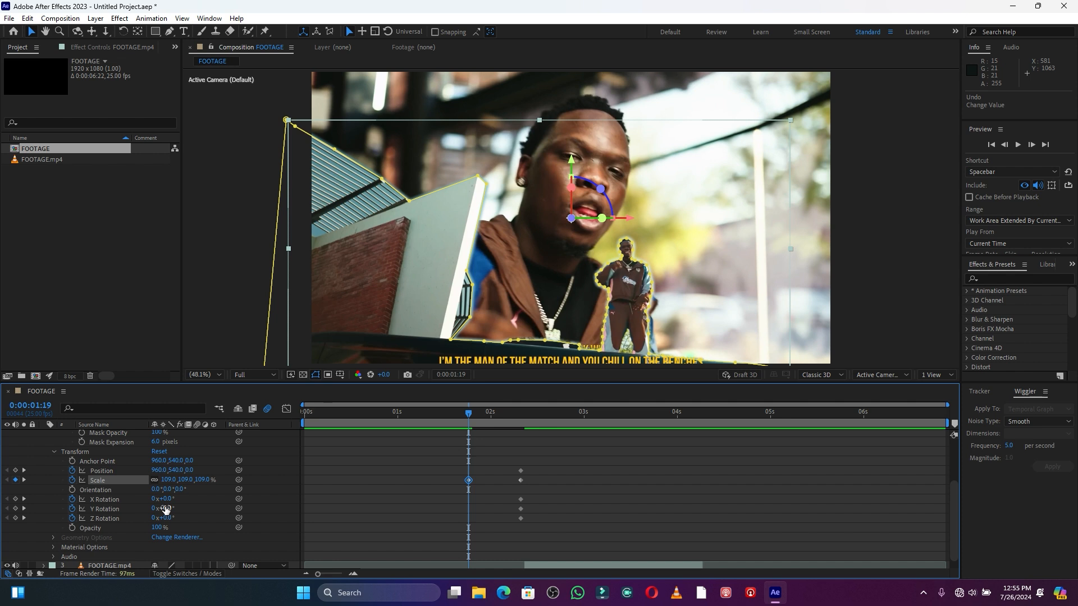
{"action": "left_click_drag", "start_coordinate": [167, 508], "coordinate": [152, 508]}
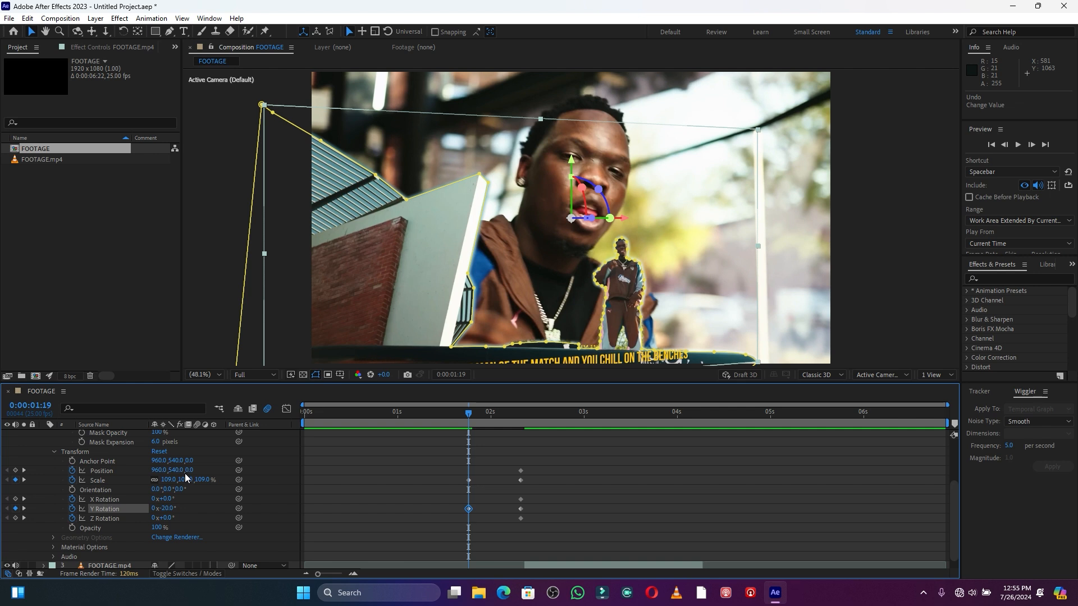
{"action": "left_click_drag", "start_coordinate": [185, 479], "coordinate": [163, 508]}
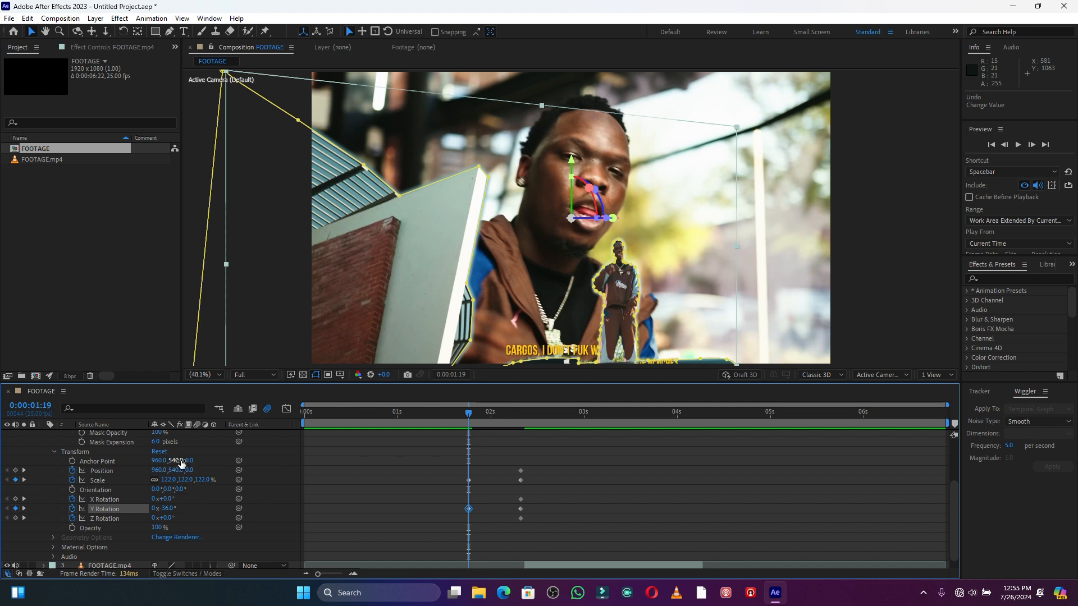
Step: Lower the frozen clip out of the picture by setting Anchor Point to 960, 39, 0 and Position to 960, 784, 0
{"action": "left_click_drag", "start_coordinate": [176, 461], "coordinate": [4, 515]}
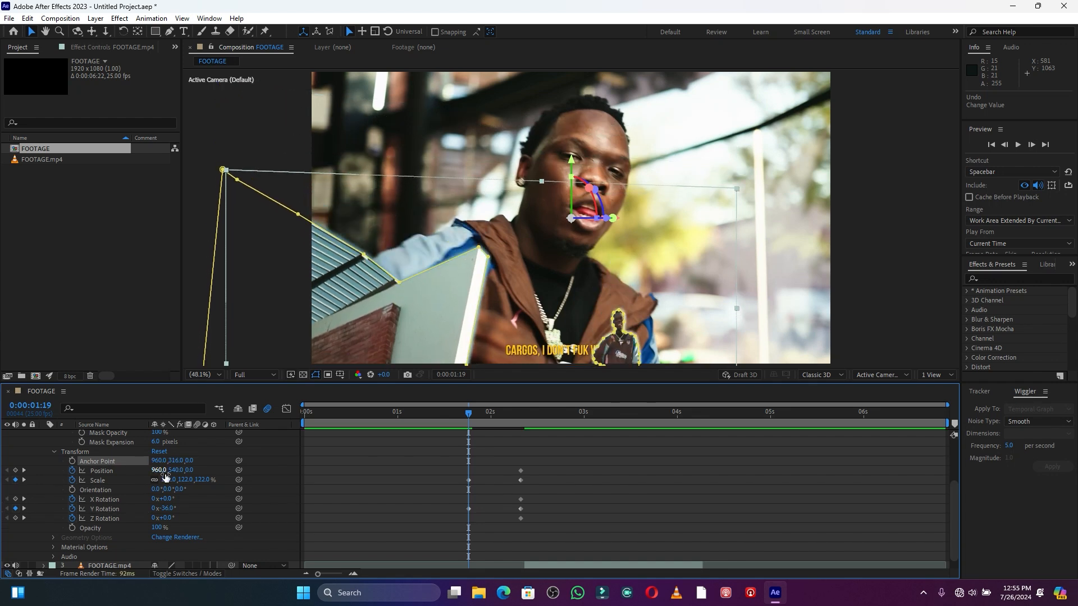
{"action": "left_click_drag", "start_coordinate": [174, 465], "coordinate": [44, 484]}
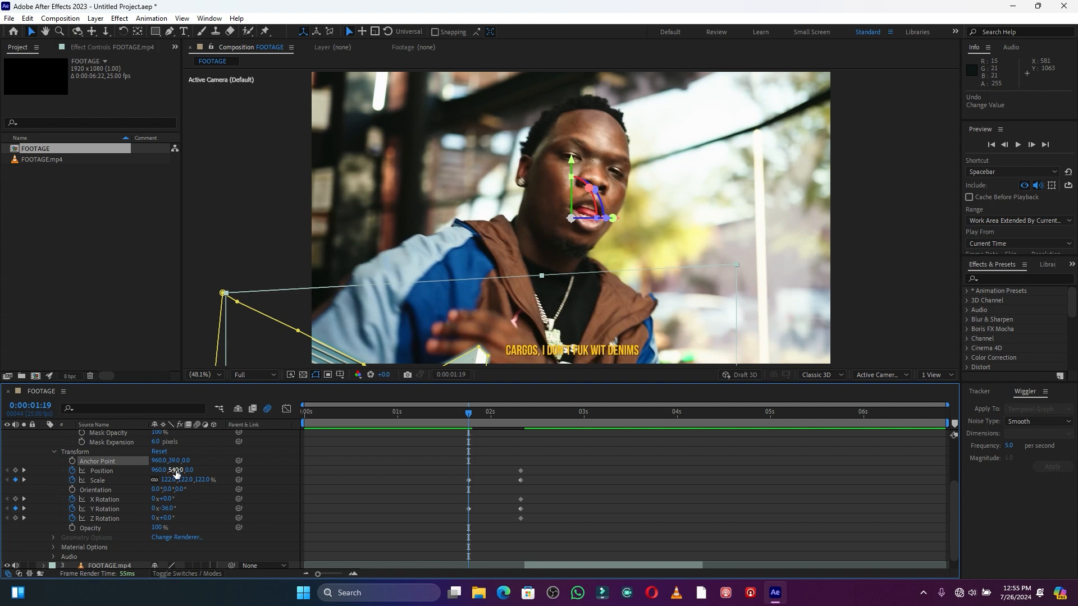
{"action": "left_click_drag", "start_coordinate": [177, 473], "coordinate": [330, 454]}
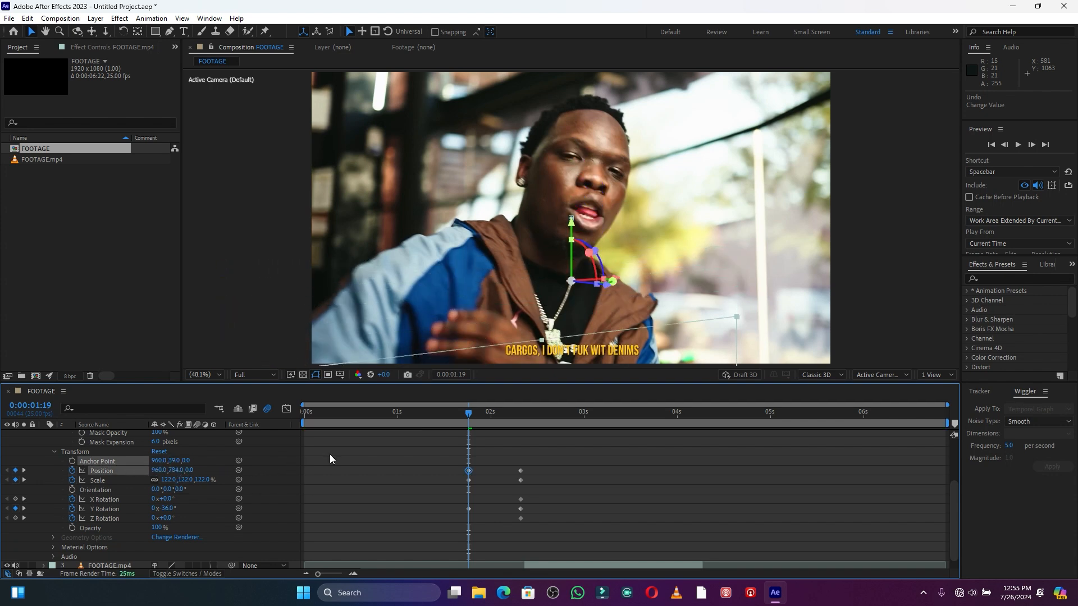
Step: Play the cutout transition from just before the frozen clip's start and scrub through its end around 0:00:02:08
{"action": "left_click", "coordinate": [454, 413]}
{"action": "key", "text": "space"}
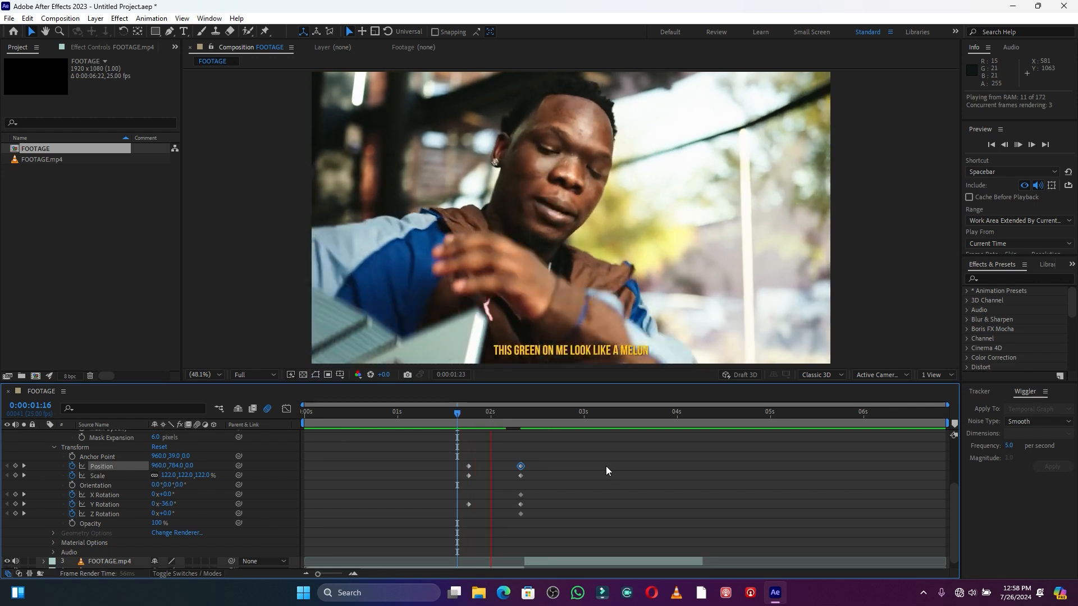
{"action": "key", "text": "space"}
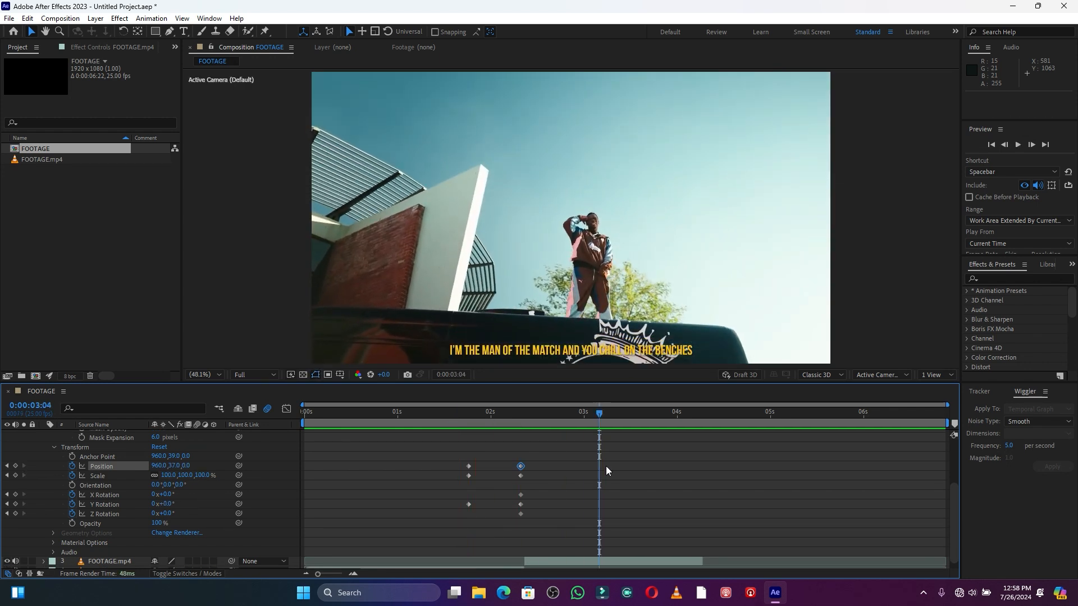
{"action": "left_click", "coordinate": [453, 412]}
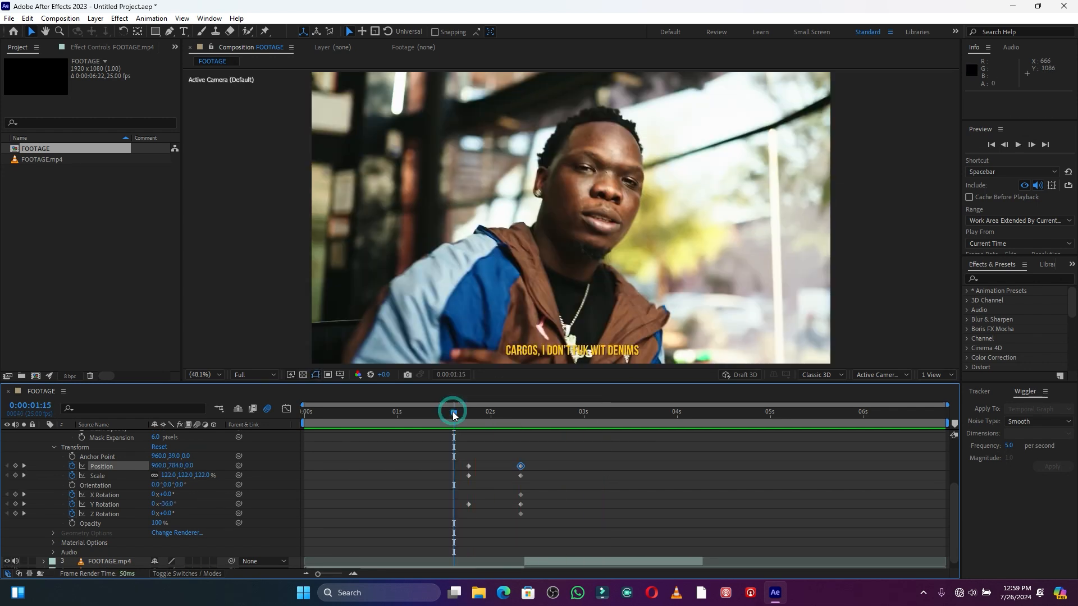
{"action": "key", "text": "space"}
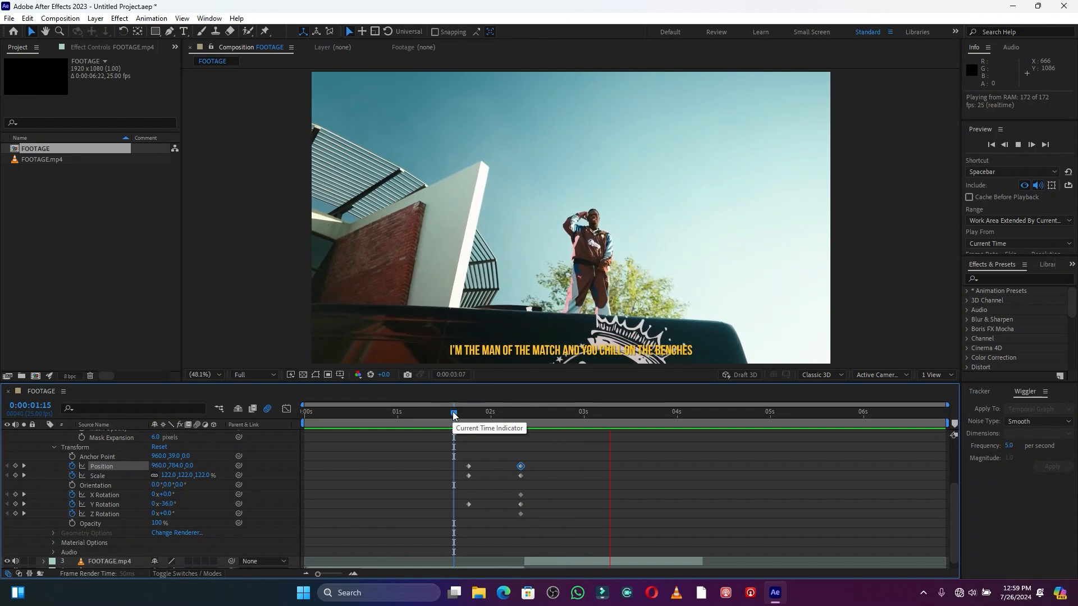
{"action": "key", "text": "space"}
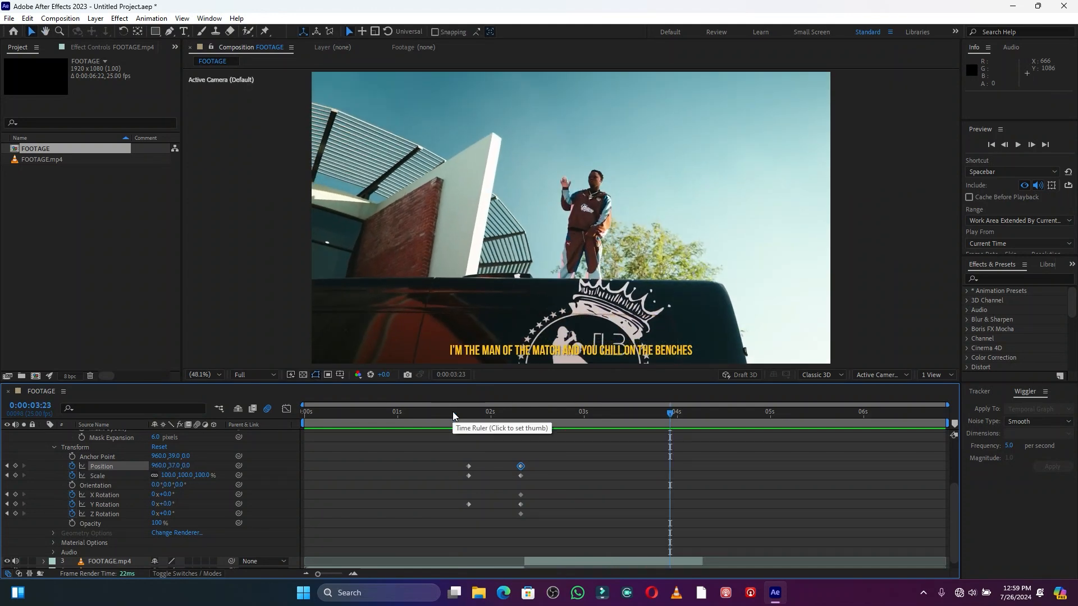
{"action": "left_click_drag", "start_coordinate": [490, 417], "coordinate": [522, 418]}
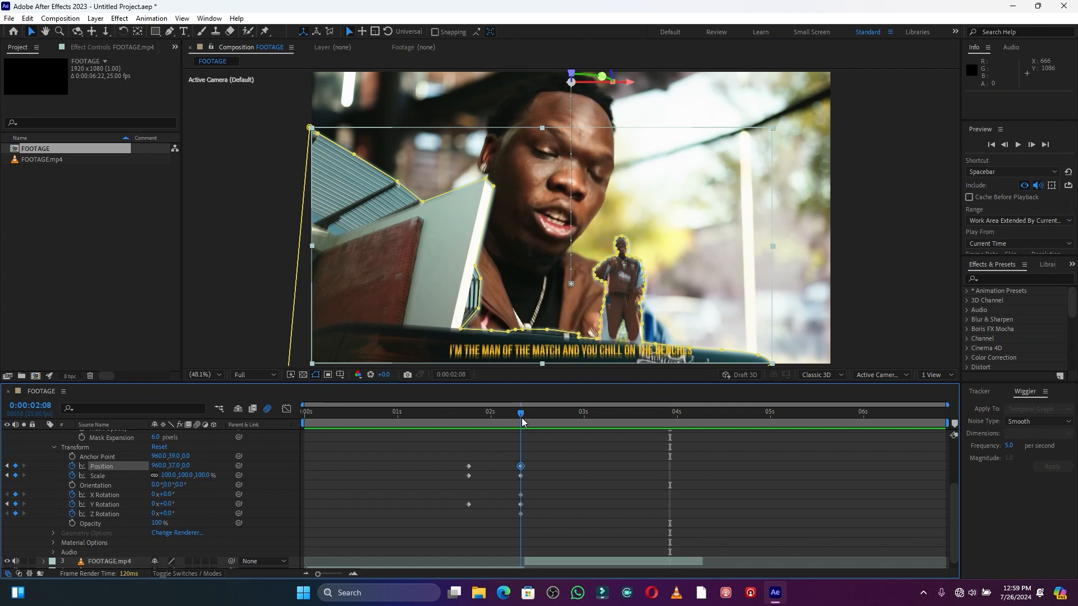
{"action": "left_click_drag", "start_coordinate": [521, 418], "coordinate": [558, 421]}
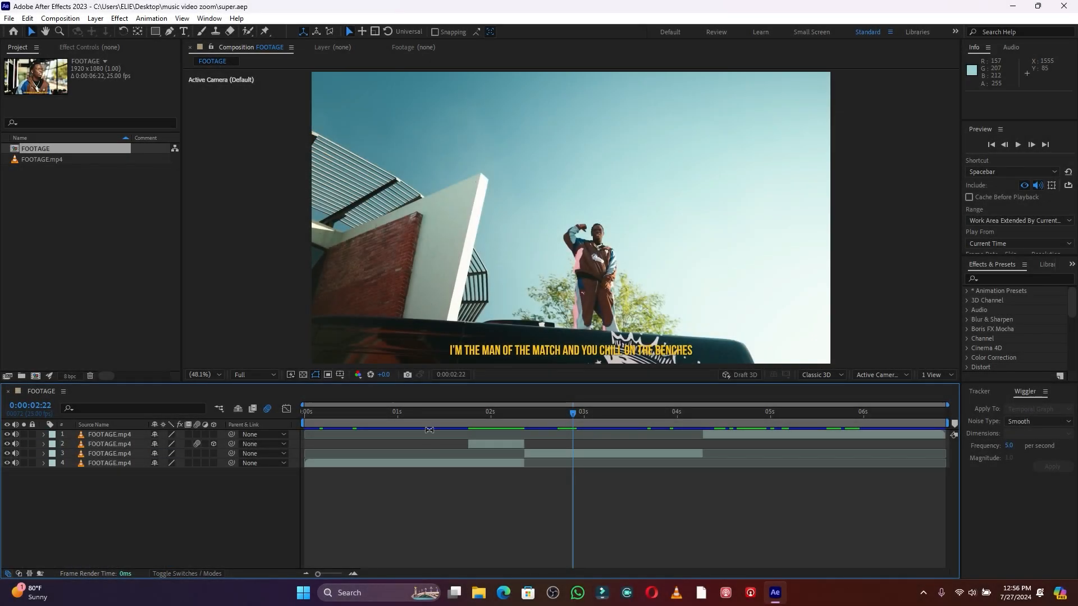
Step: Replay the finished first transition from 0:00:01:15 and again from 0:00:01:17
{"action": "left_click", "coordinate": [455, 416]}
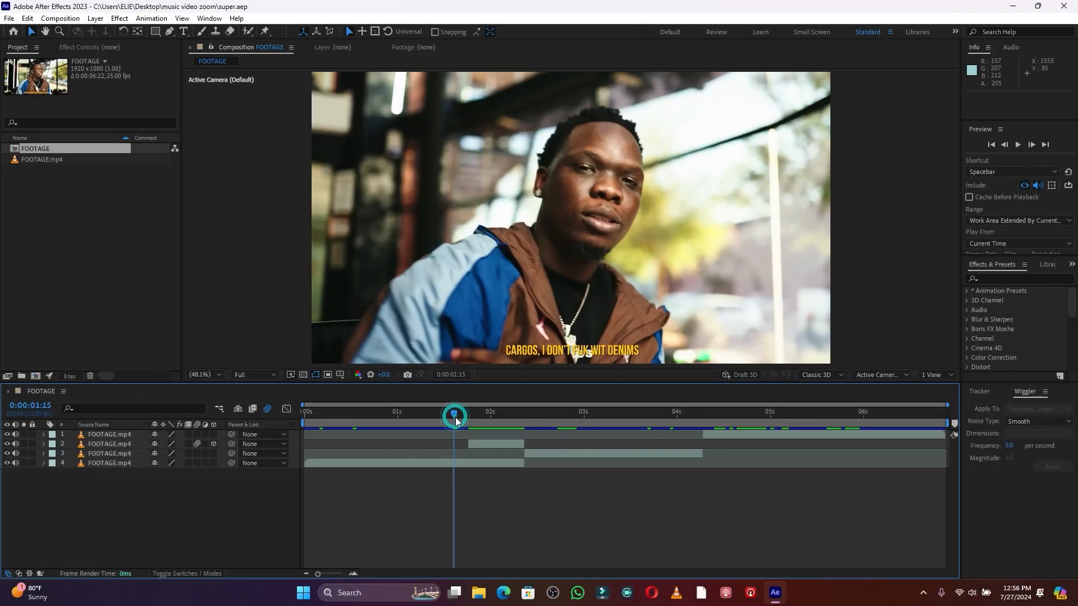
{"action": "key", "text": "space"}
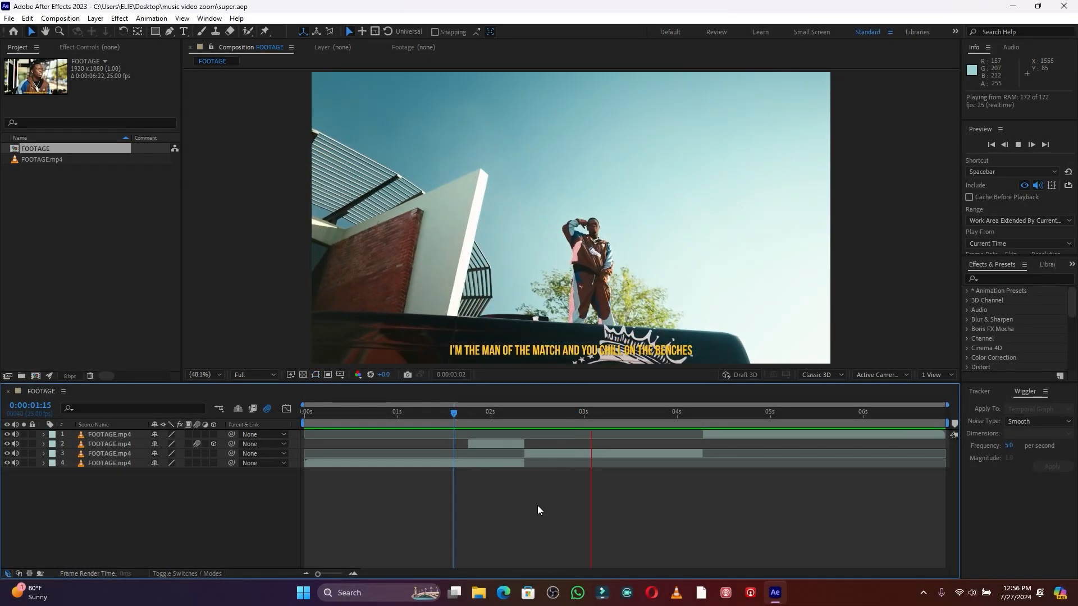
{"action": "key", "text": "space"}
{"action": "left_click", "coordinate": [460, 404]}
{"action": "left_click", "coordinate": [461, 414]}
{"action": "key", "text": "space"}
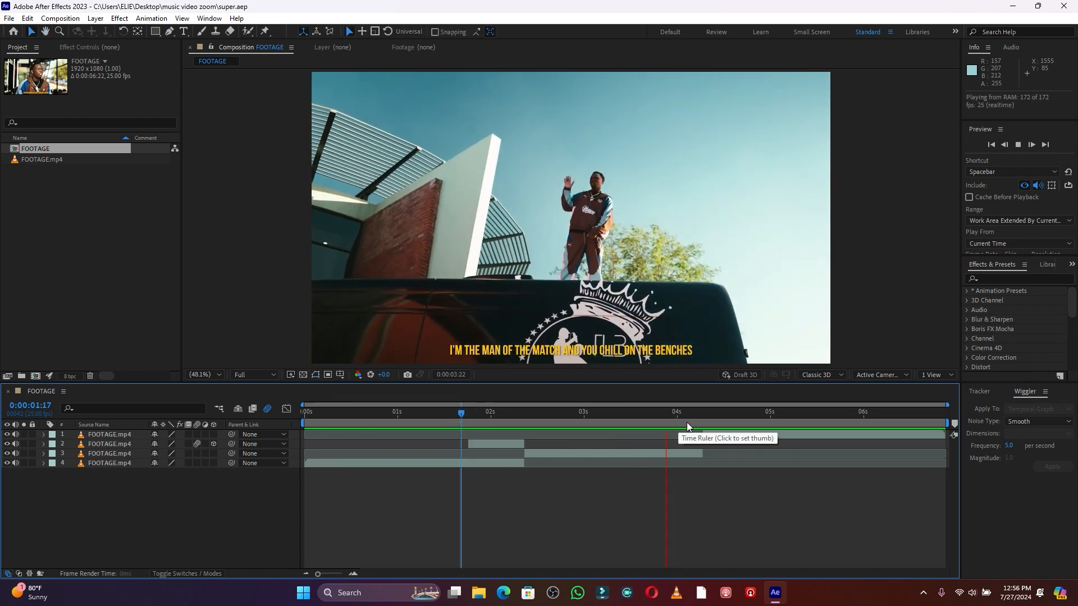
Step: Duplicate the last clip at 0:00:04:07 and freeze the upper copy on its first frame
{"action": "left_click_drag", "start_coordinate": [710, 412], "coordinate": [703, 412]}
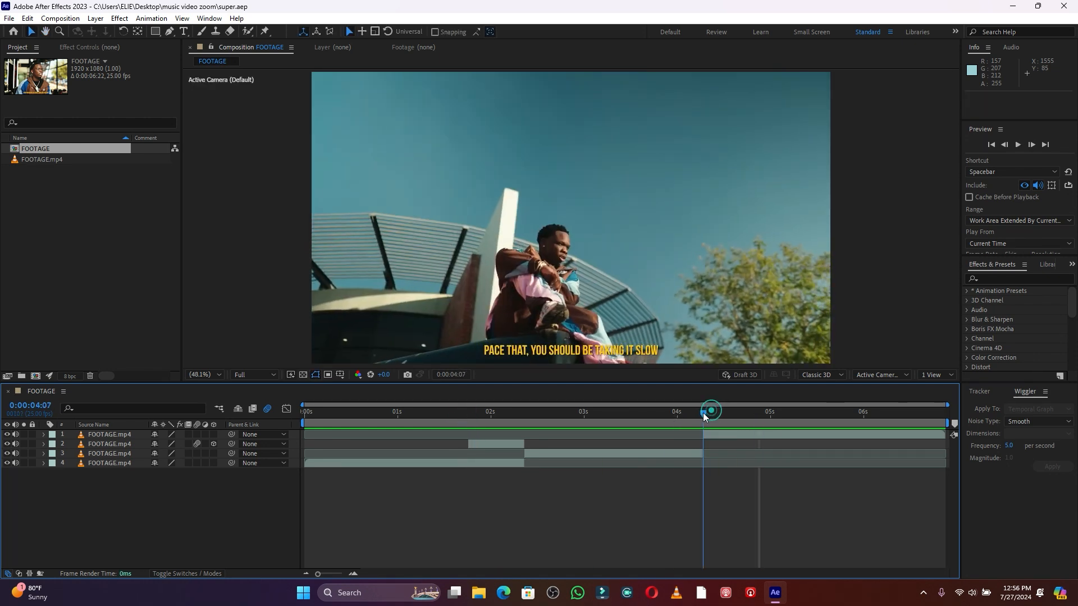
{"action": "left_click", "coordinate": [718, 431]}
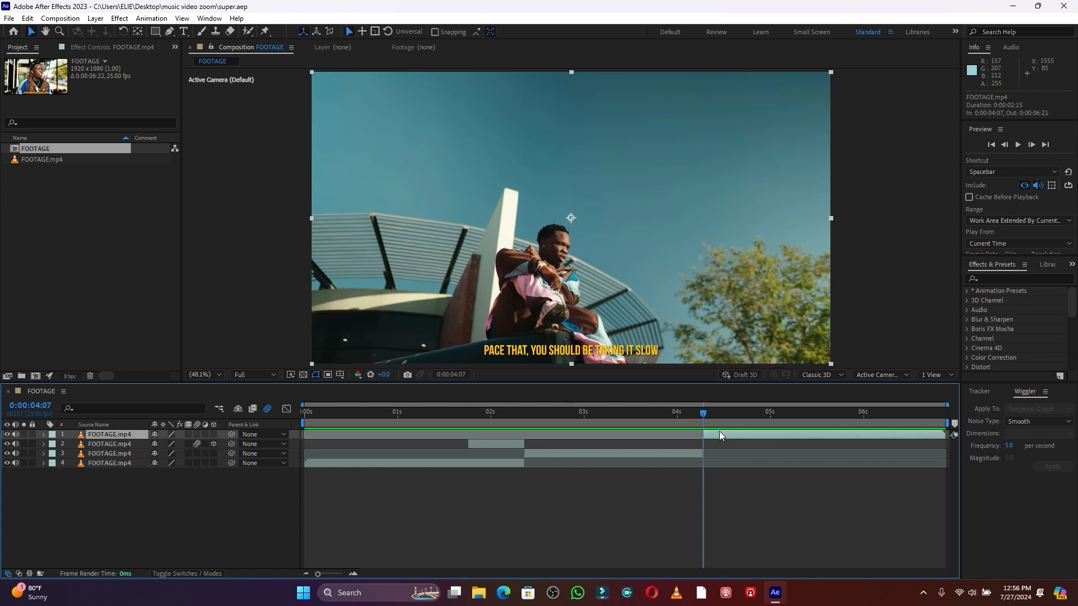
{"action": "key", "text": "ctrl+shift+d"}
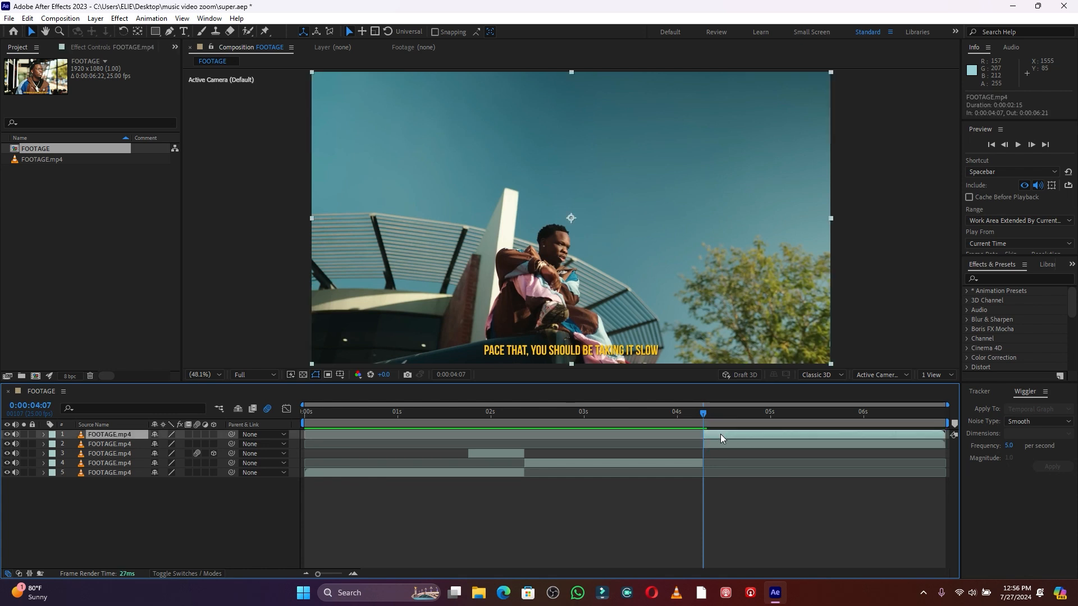
{"action": "right_click", "coordinate": [718, 436]}
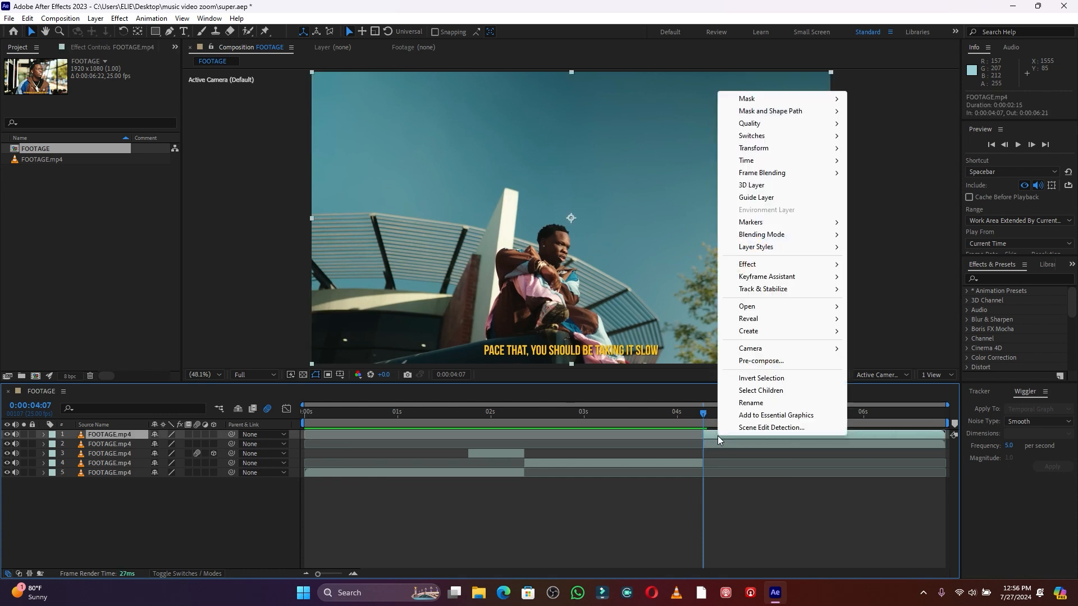
{"action": "left_click", "coordinate": [765, 162]}
{"action": "left_click", "coordinate": [882, 198]}
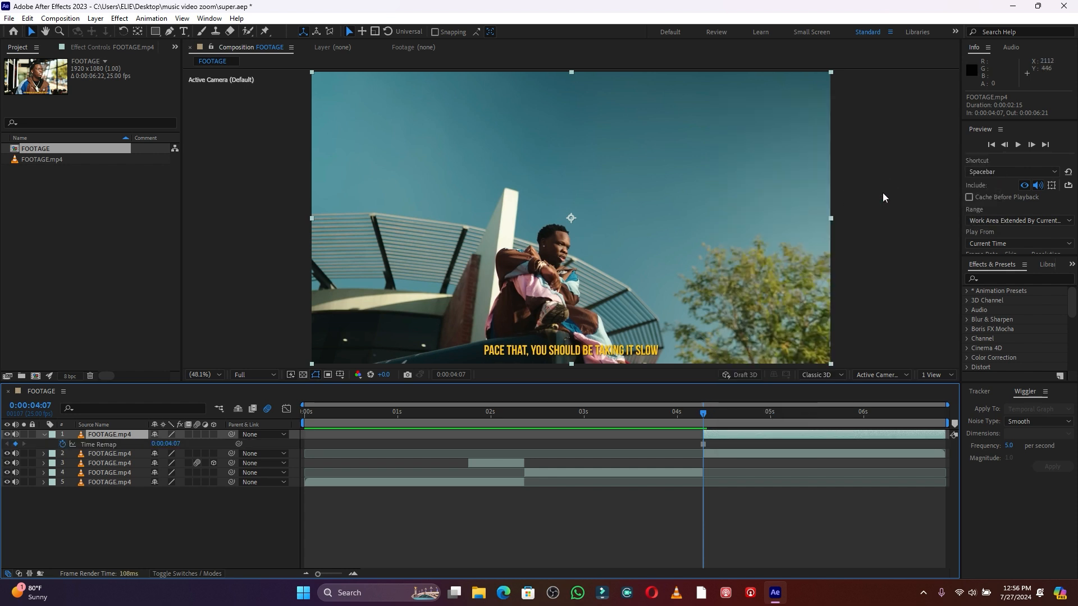
Step: Move the frozen clip to start at 0:00:03:17 and trim its end to the cut at 0:00:04:07
{"action": "left_click", "coordinate": [1006, 145]}
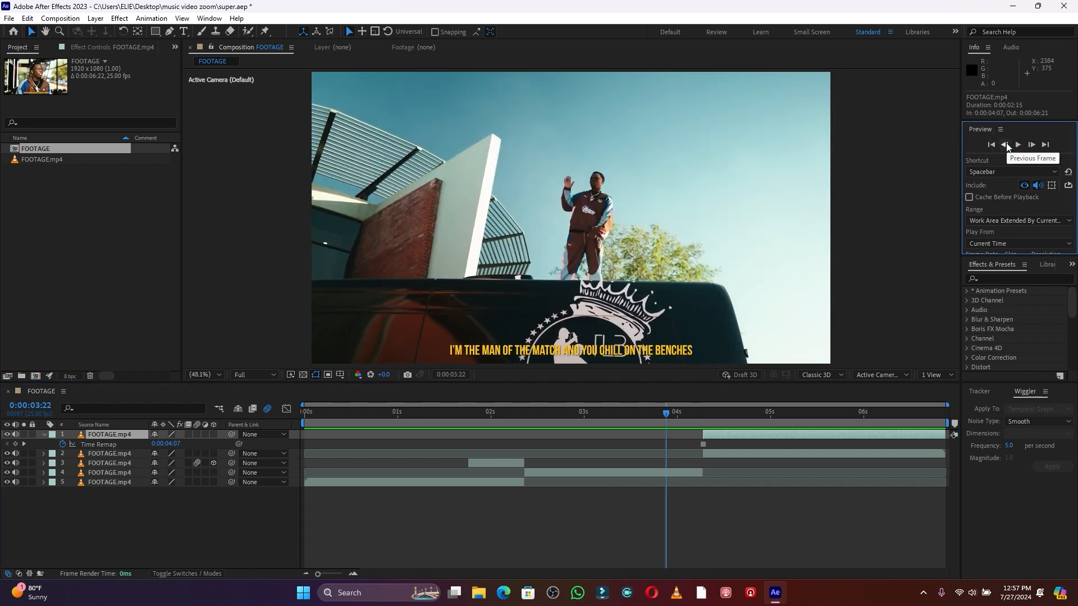
{"action": "left_click", "coordinate": [1006, 145]}
{"action": "left_click", "coordinate": [1005, 145]}
{"action": "left_click", "coordinate": [1005, 147]}
{"action": "left_click", "coordinate": [1005, 146]}
{"action": "left_click", "coordinate": [1005, 146]}
{"action": "left_click_drag", "start_coordinate": [771, 435], "coordinate": [717, 436]}
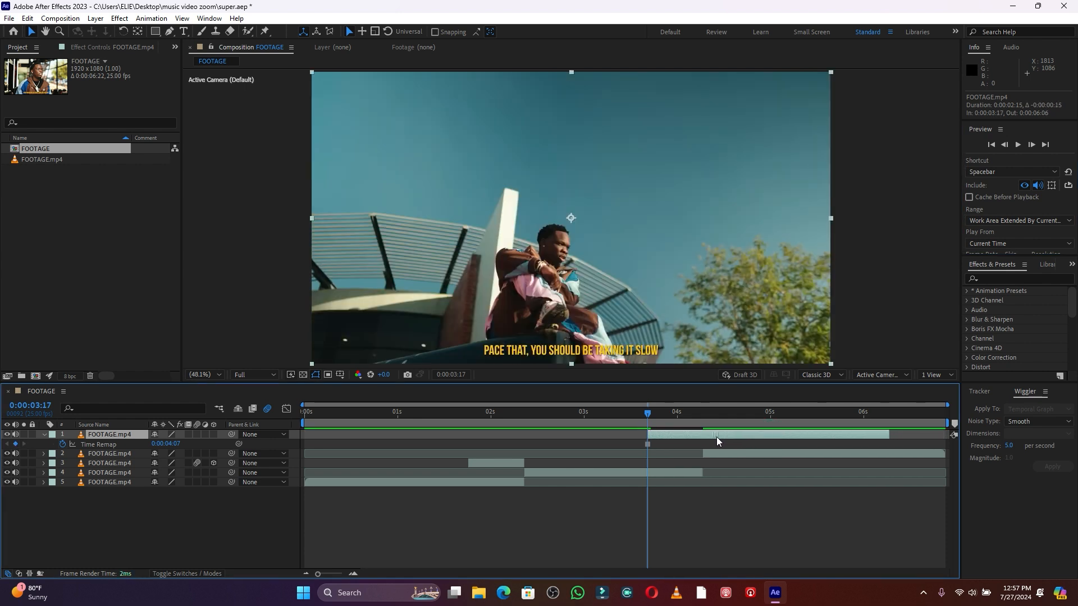
{"action": "left_click_drag", "start_coordinate": [890, 434], "coordinate": [705, 436]}
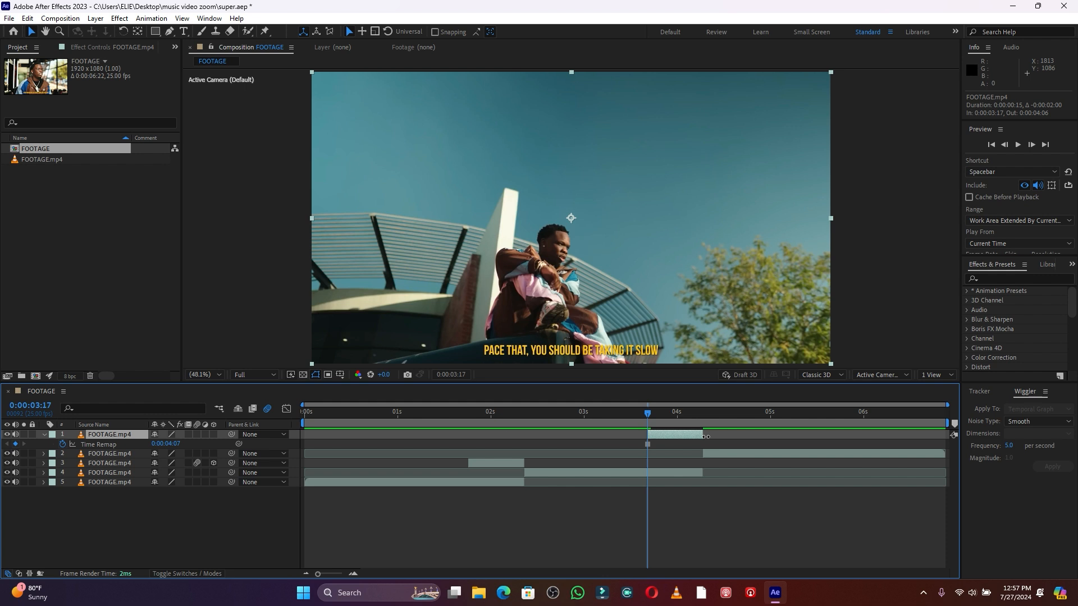
Step: Play the frozen clip's section from about 0:00:03:07 and scrub to 0:00:04:01
{"action": "left_click", "coordinate": [609, 412]}
{"action": "key", "text": "space"}
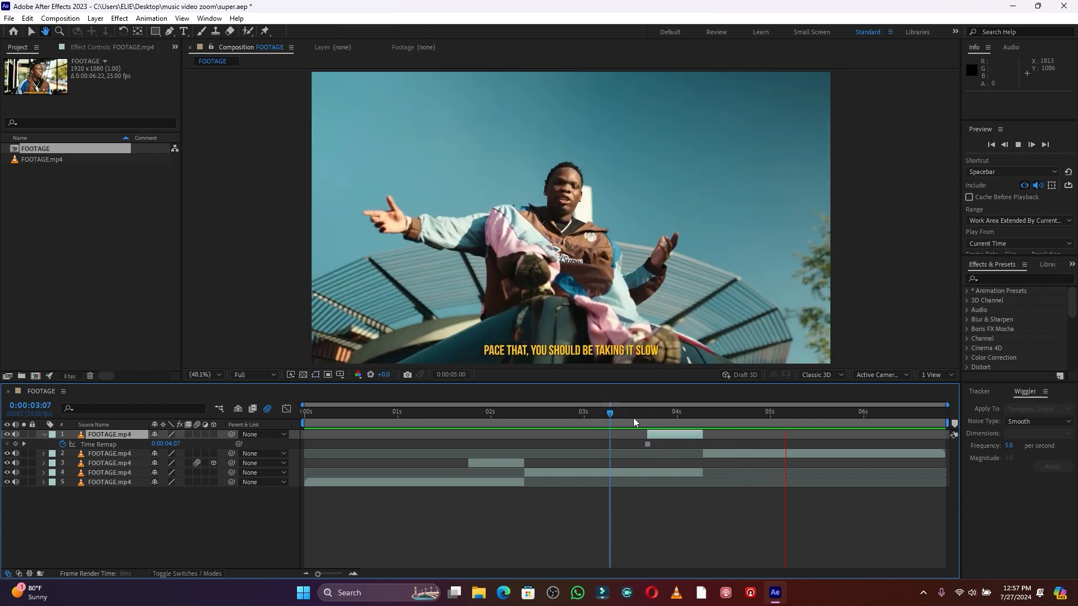
{"action": "left_click_drag", "start_coordinate": [638, 413], "coordinate": [624, 413]}
{"action": "key", "text": "space"}
{"action": "key", "text": "space"}
{"action": "left_click", "coordinate": [695, 412]}
{"action": "left_click_drag", "start_coordinate": [695, 415], "coordinate": [678, 425]}
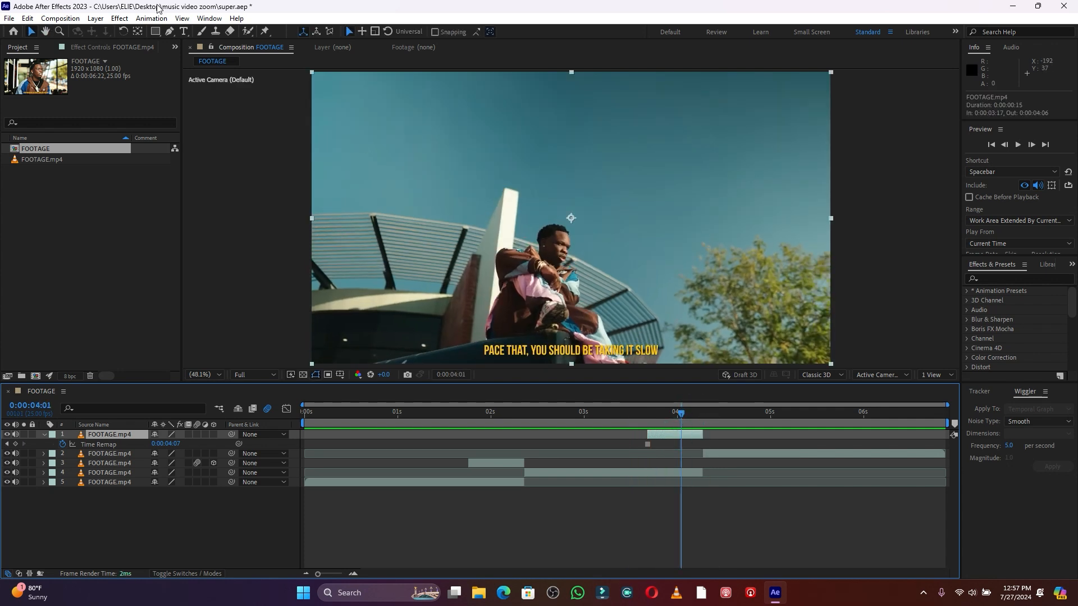
Step: Start a Pen mask on the frozen clip at the frame's bottom edge and trace up the seated man's leg to the knee
{"action": "left_click", "coordinate": [169, 31]}
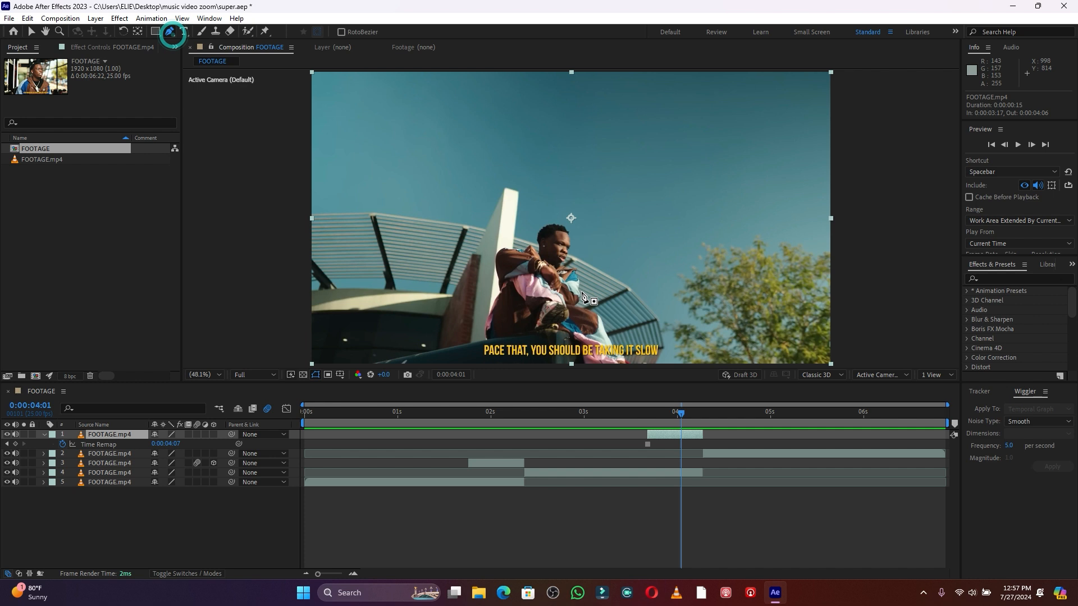
{"action": "left_click", "coordinate": [220, 375]}
{"action": "left_click", "coordinate": [212, 274]}
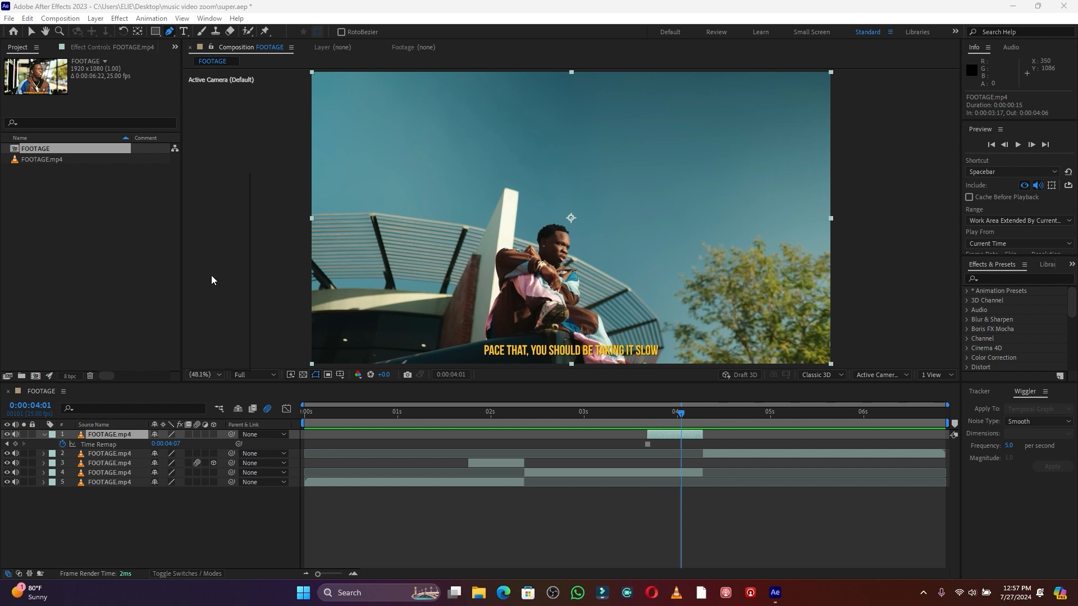
{"action": "left_click", "coordinate": [220, 375]}
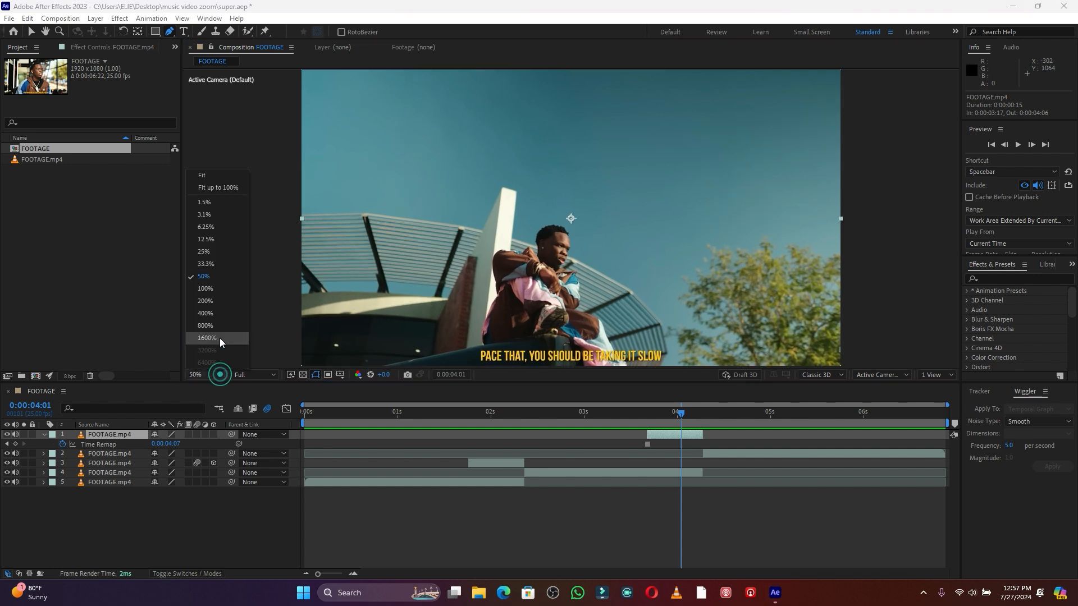
{"action": "left_click", "coordinate": [213, 301]}
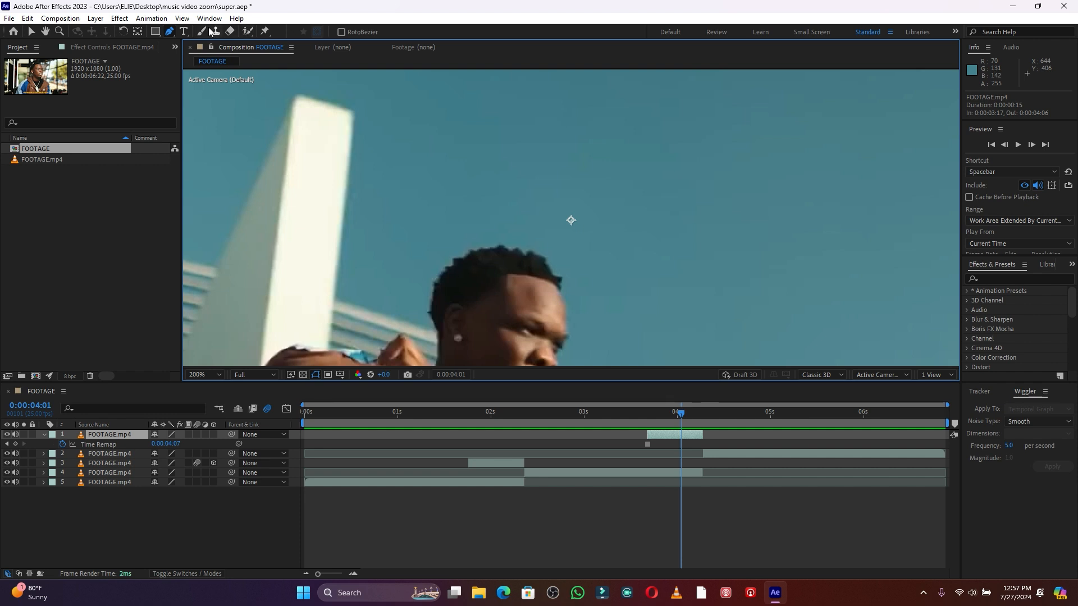
{"action": "left_click", "coordinate": [46, 31]}
{"action": "left_click_drag", "start_coordinate": [443, 273], "coordinate": [471, 144]}
{"action": "left_click_drag", "start_coordinate": [530, 260], "coordinate": [492, 120]}
{"action": "left_click_drag", "start_coordinate": [557, 238], "coordinate": [505, 91]}
{"action": "left_click_drag", "start_coordinate": [541, 181], "coordinate": [534, 158]}
{"action": "left_click", "coordinate": [171, 32]}
{"action": "left_click", "coordinate": [724, 348]}
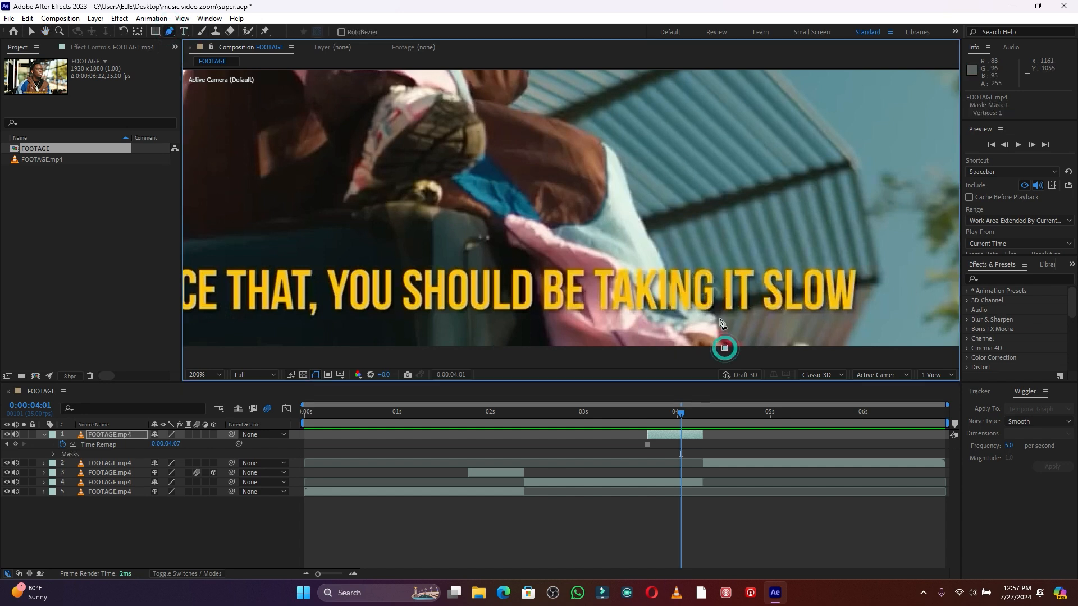
{"action": "left_click_drag", "start_coordinate": [717, 318], "coordinate": [684, 293]}
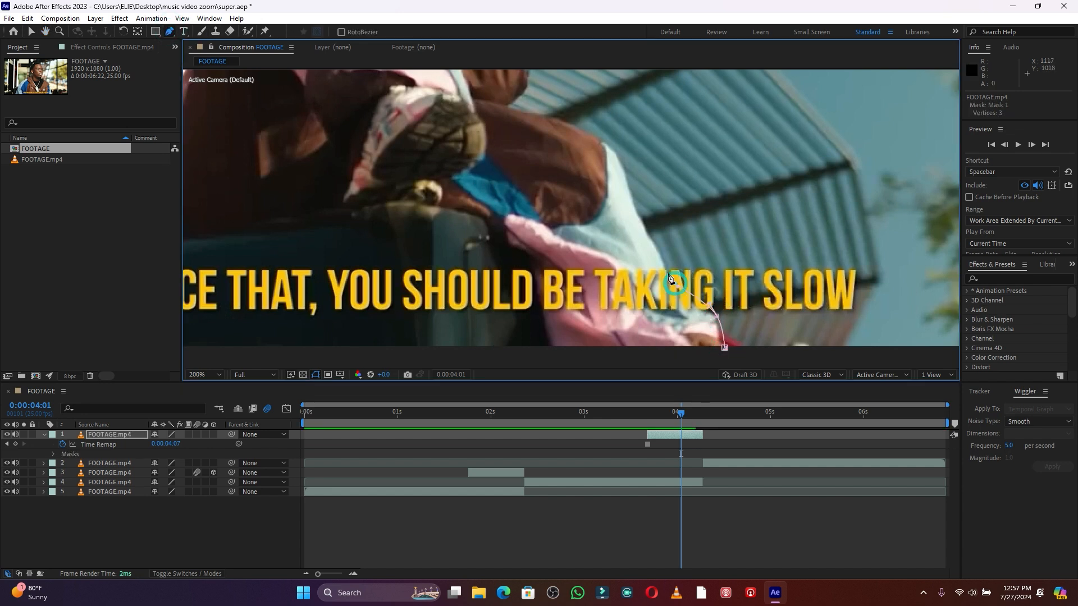
{"action": "left_click", "coordinate": [650, 232]}
{"action": "left_click", "coordinate": [628, 180]}
{"action": "left_click_drag", "start_coordinate": [627, 179], "coordinate": [515, 109]}
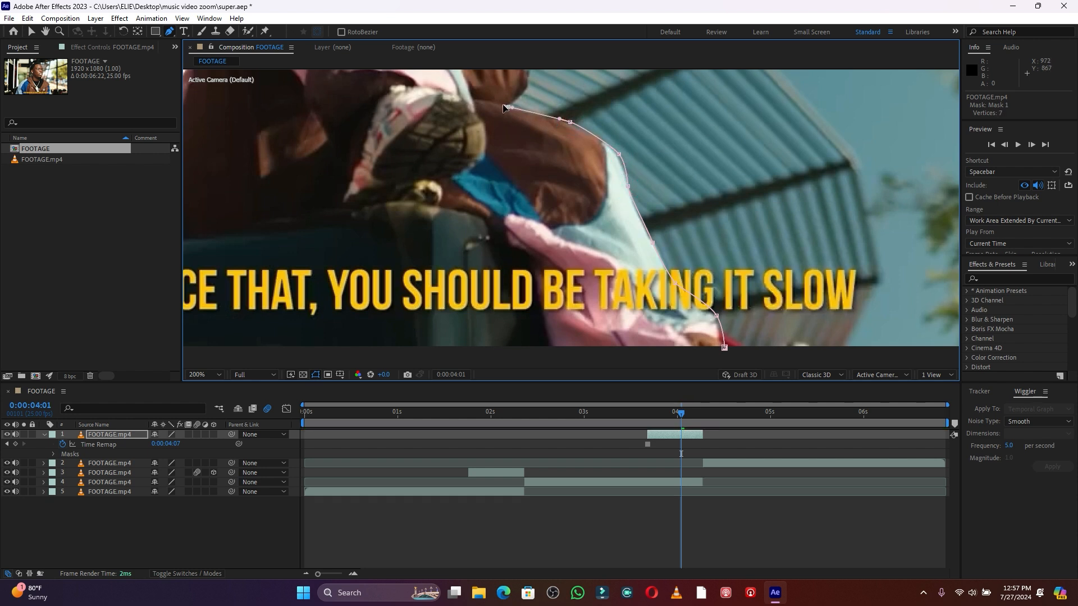
Step: Extend the mask from the knee along the man's sleeve and collar up to his face
{"action": "left_click", "coordinate": [45, 31]}
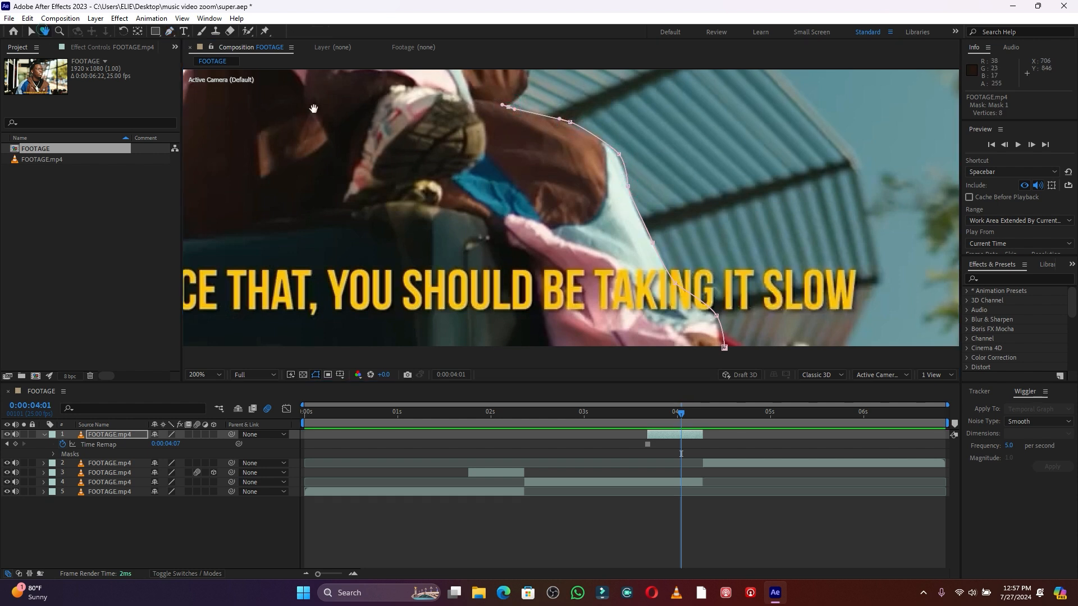
{"action": "left_click_drag", "start_coordinate": [432, 96], "coordinate": [437, 288]}
{"action": "left_click_drag", "start_coordinate": [436, 228], "coordinate": [534, 251]}
{"action": "left_click", "coordinate": [171, 31]}
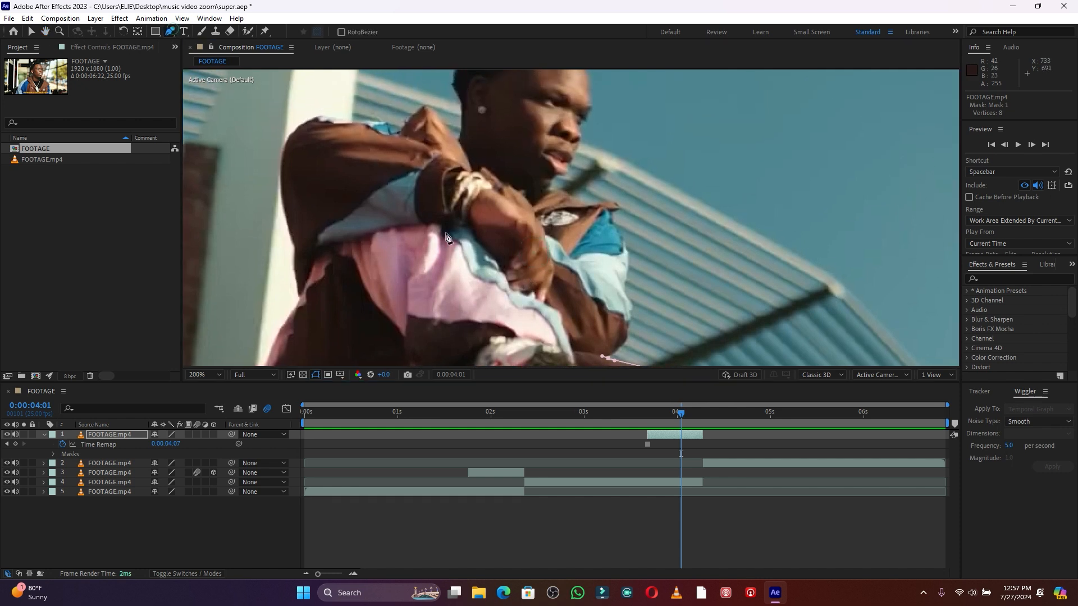
{"action": "left_click_drag", "start_coordinate": [629, 331], "coordinate": [592, 102]}
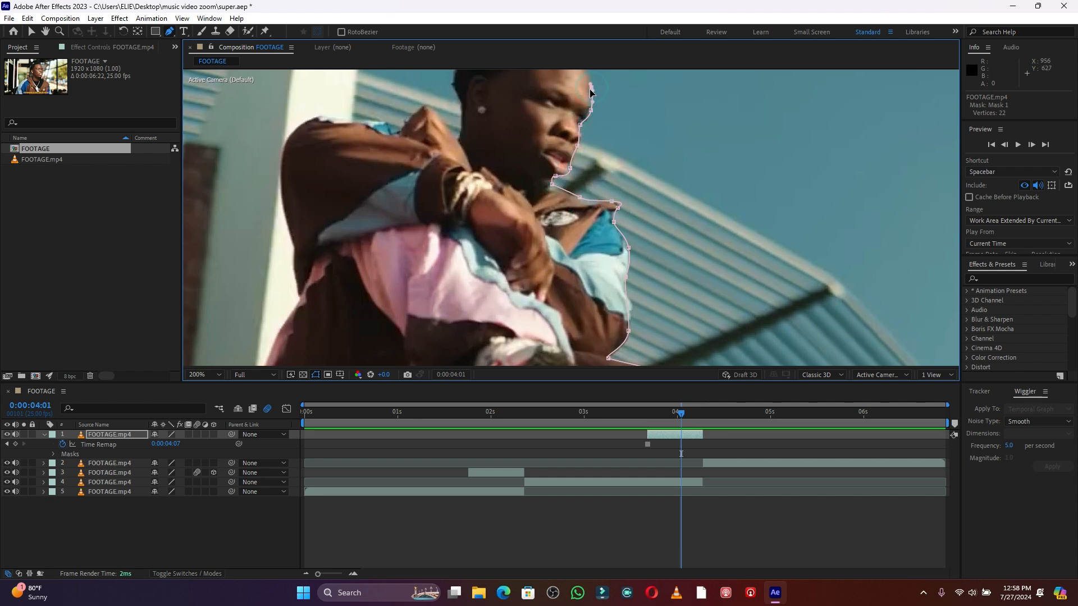
Step: Continue the mask around the man's head, over his shoulder and down the outside of his bent arm
{"action": "key", "text": "space"}
{"action": "left_click_drag", "start_coordinate": [492, 155], "coordinate": [531, 215]}
{"action": "left_click_drag", "start_coordinate": [621, 116], "coordinate": [592, 82]}
{"action": "left_click_drag", "start_coordinate": [581, 80], "coordinate": [495, 175]}
{"action": "left_click_drag", "start_coordinate": [503, 184], "coordinate": [318, 225]}
{"action": "left_click", "coordinate": [499, 216]}
{"action": "left_click", "coordinate": [480, 190]}
{"action": "left_click", "coordinate": [450, 193]}
{"action": "left_click", "coordinate": [436, 200]}
{"action": "left_click_drag", "start_coordinate": [322, 260], "coordinate": [333, 341]}
Step: Trace the mask down the edge of the man's clothing to where he sits on the vehicle
{"action": "left_click", "coordinate": [45, 31]}
{"action": "left_click_drag", "start_coordinate": [416, 260], "coordinate": [431, 162]}
{"action": "left_click_drag", "start_coordinate": [428, 269], "coordinate": [461, 147]}
{"action": "left_click", "coordinate": [169, 32]}
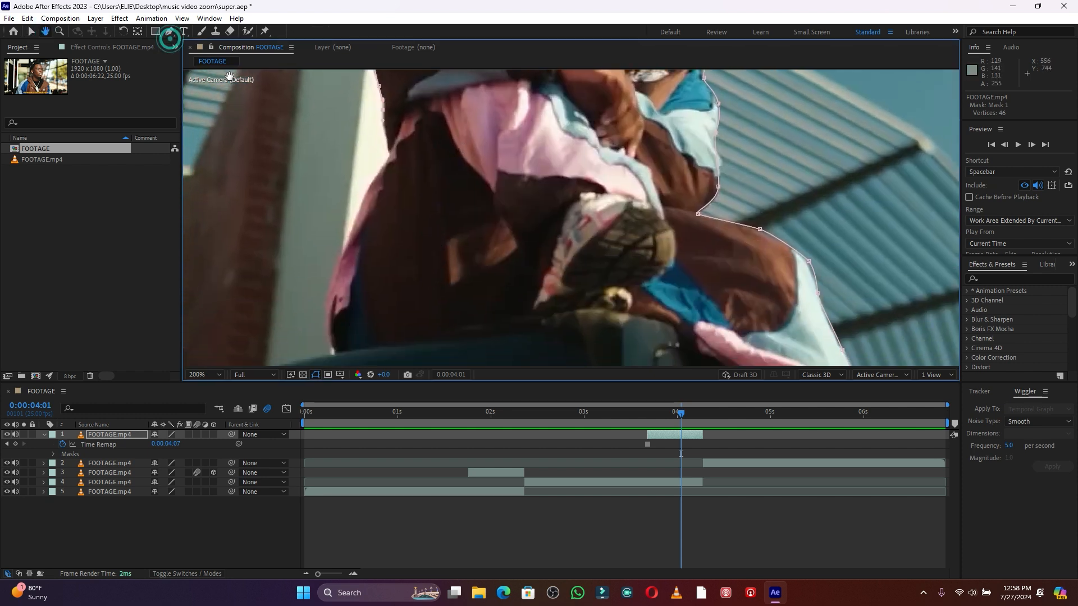
{"action": "left_click_drag", "start_coordinate": [387, 145], "coordinate": [387, 153]}
{"action": "left_click_drag", "start_coordinate": [380, 170], "coordinate": [353, 218]}
{"action": "left_click_drag", "start_coordinate": [348, 236], "coordinate": [329, 314]}
{"action": "left_click", "coordinate": [328, 330]}
{"action": "left_click", "coordinate": [333, 352]}
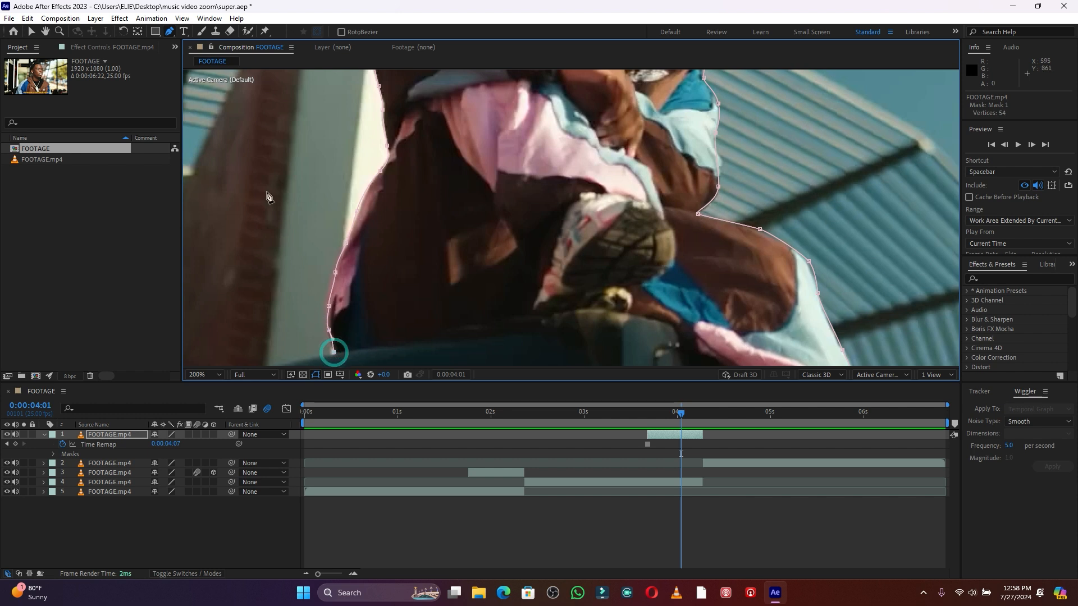
Step: Extend the mask along the vehicle's upper edge to the bottom of the frame and close it at its first point
{"action": "left_click", "coordinate": [45, 31]}
{"action": "left_click_drag", "start_coordinate": [376, 271], "coordinate": [698, 139]}
{"action": "left_click", "coordinate": [167, 31]}
{"action": "left_click", "coordinate": [662, 242]}
{"action": "left_click", "coordinate": [474, 279]}
{"action": "left_click", "coordinate": [377, 300]}
{"action": "left_click", "coordinate": [297, 318]}
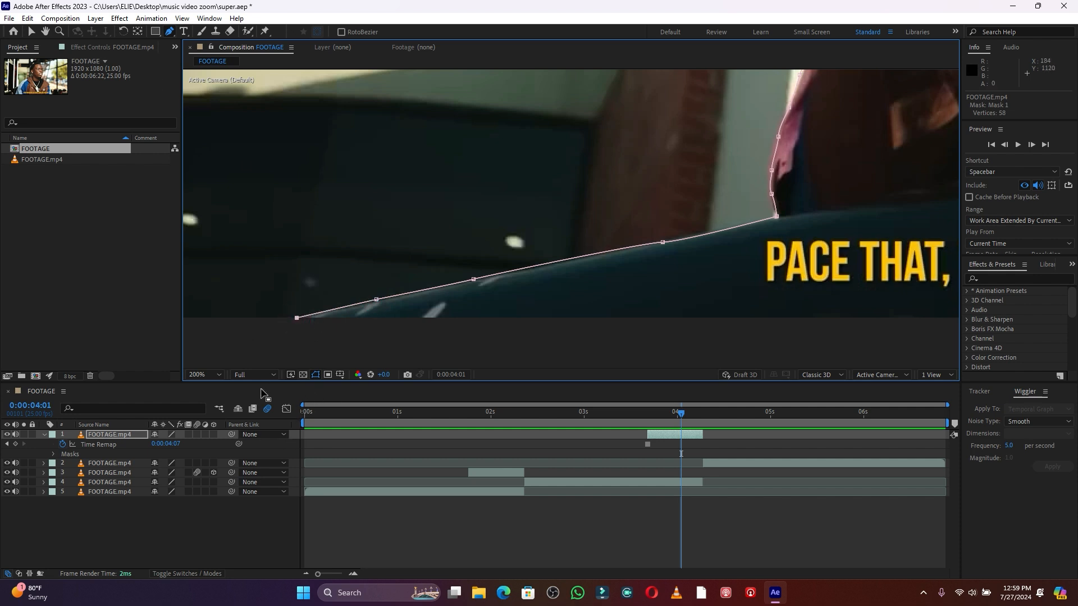
{"action": "left_click", "coordinate": [218, 375]}
{"action": "left_click", "coordinate": [213, 175]}
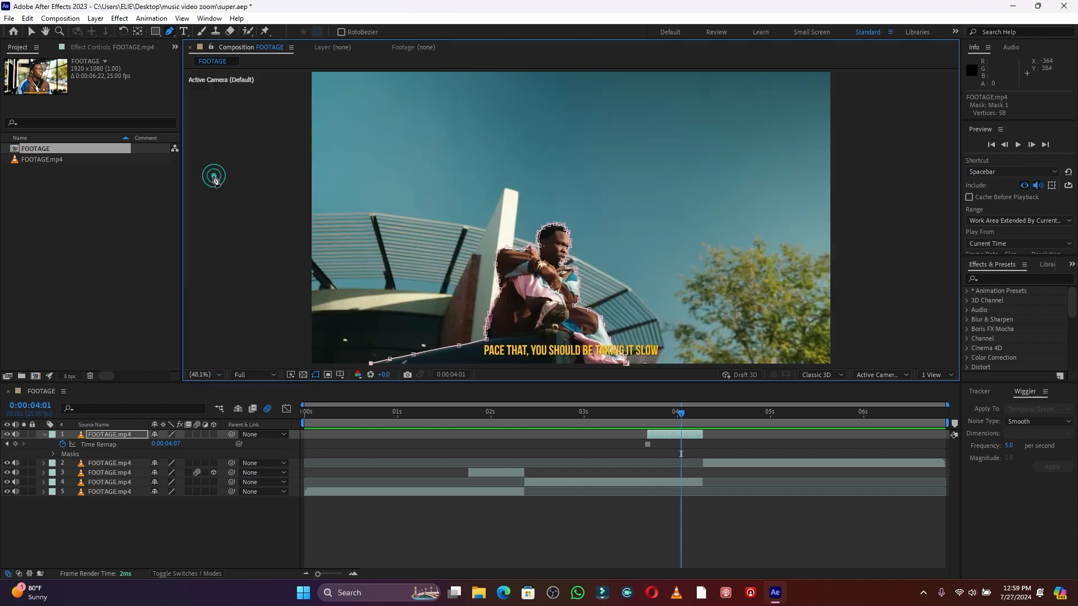
{"action": "left_click", "coordinate": [627, 365]}
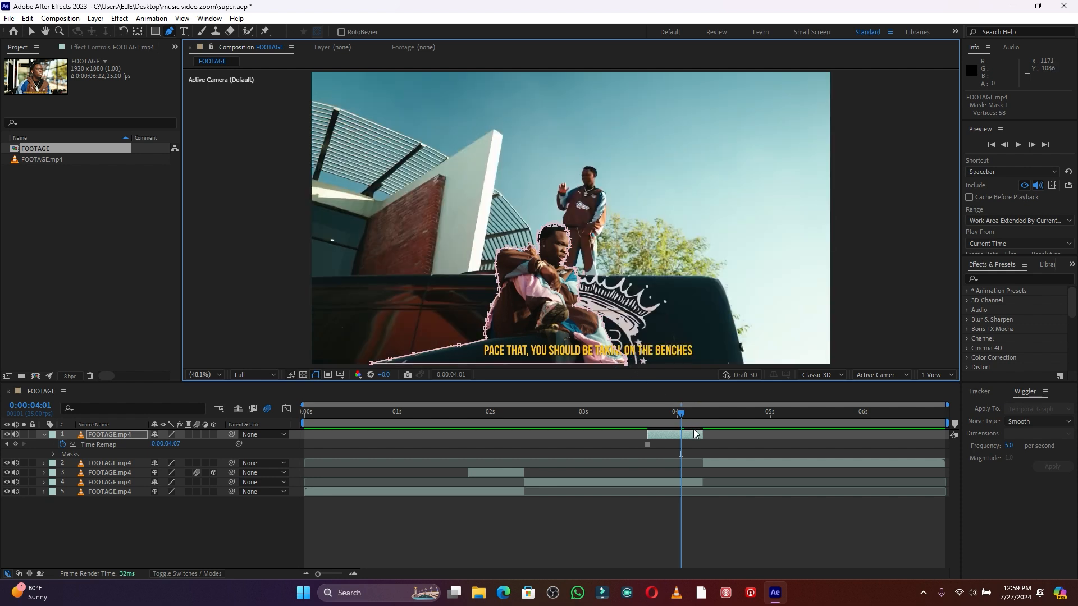
Step: Play the masked cutout over the preceding clip from 0:00:03:06 and again from 0:00:03:13
{"action": "left_click_drag", "start_coordinate": [681, 414], "coordinate": [606, 413]}
{"action": "key", "text": "space"}
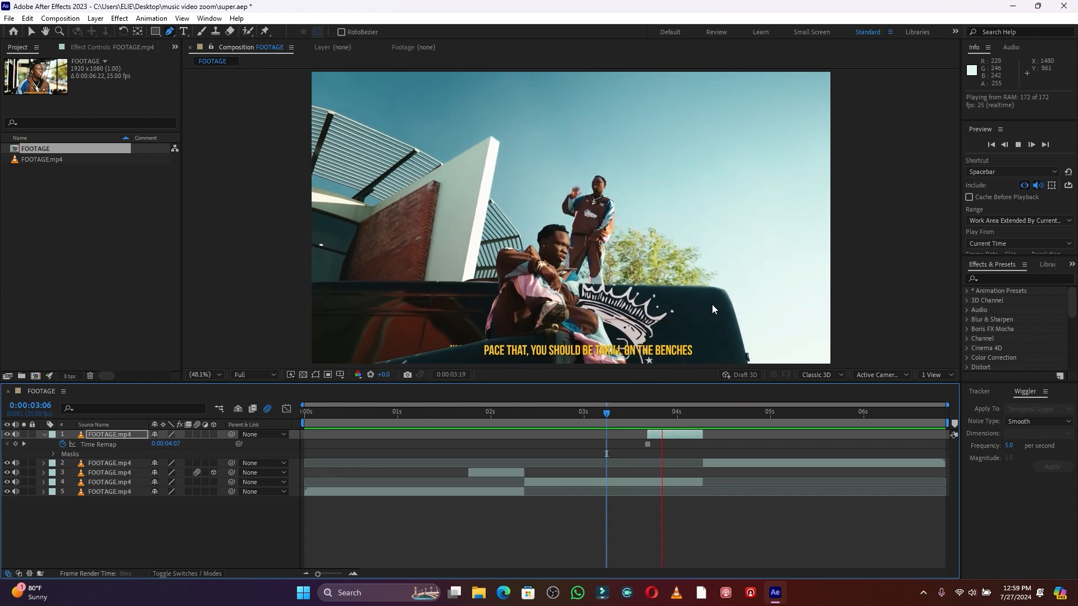
{"action": "key", "text": "g"}
{"action": "mouse_move", "coordinate": [654, 418]}
{"action": "left_mouse_down"}
{"action": "mouse_move", "coordinate": [689, 414]}
{"action": "mouse_move", "coordinate": [632, 416]}
{"action": "left_mouse_up"}
{"action": "key", "text": "space"}
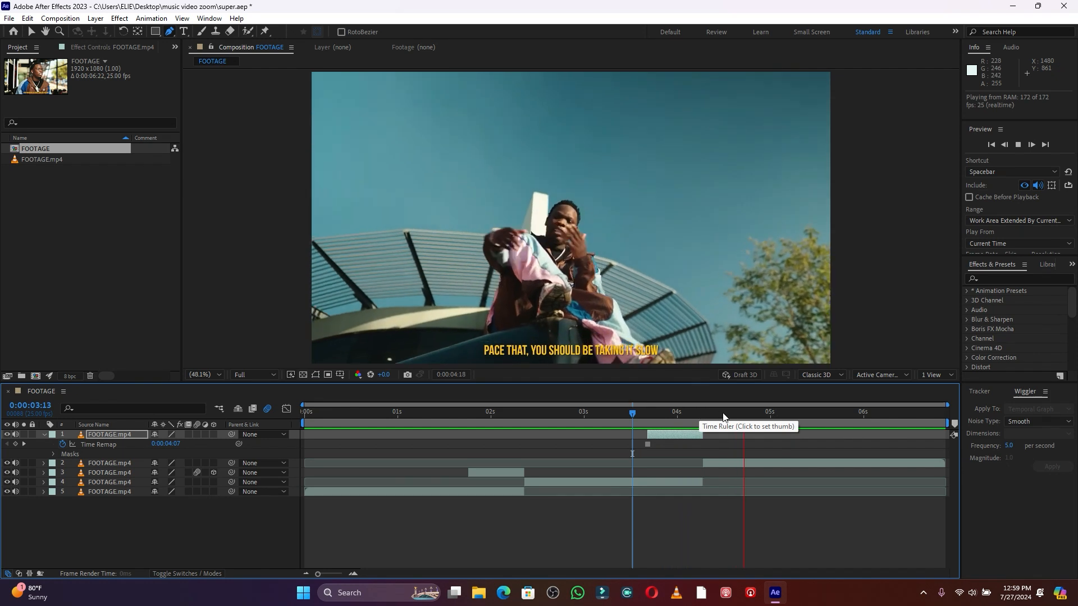
Step: Animate the frozen clip's Position with keyframes of 960, 540 at 0:00:04:04 and 2701, 540 at 0:00:03:17, sliding it in from off-screen
{"action": "left_click_drag", "start_coordinate": [722, 410], "coordinate": [705, 414]}
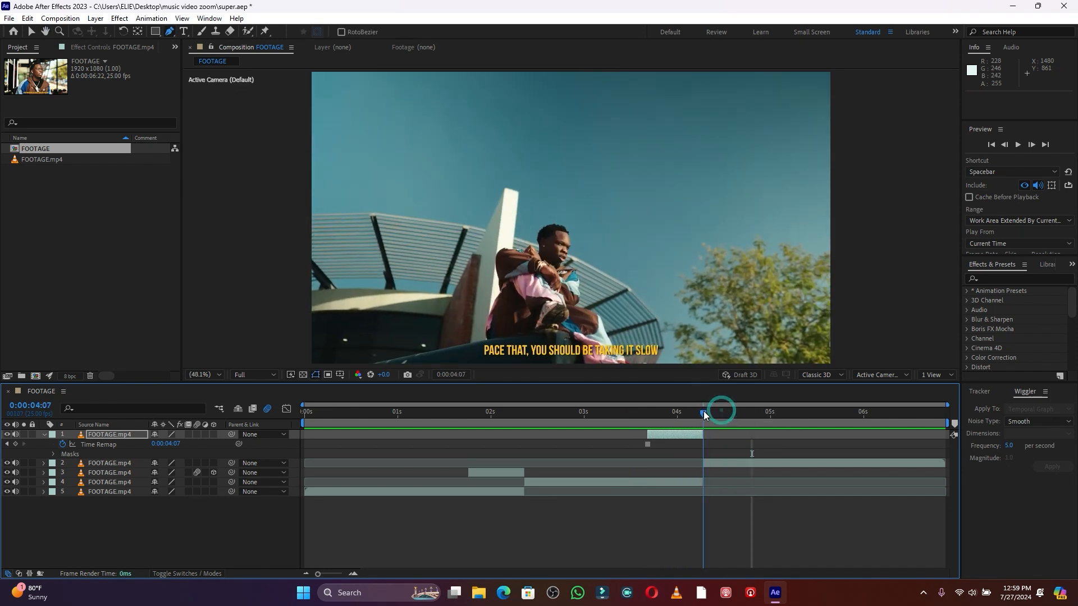
{"action": "left_click_drag", "start_coordinate": [318, 574], "coordinate": [333, 574]}
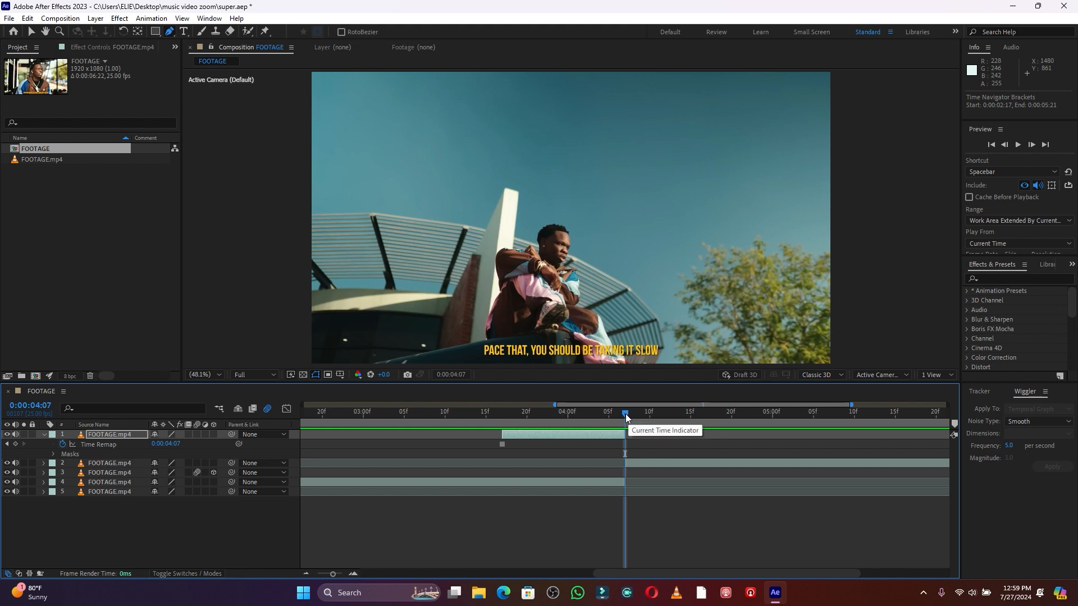
{"action": "left_click_drag", "start_coordinate": [625, 415], "coordinate": [604, 414]}
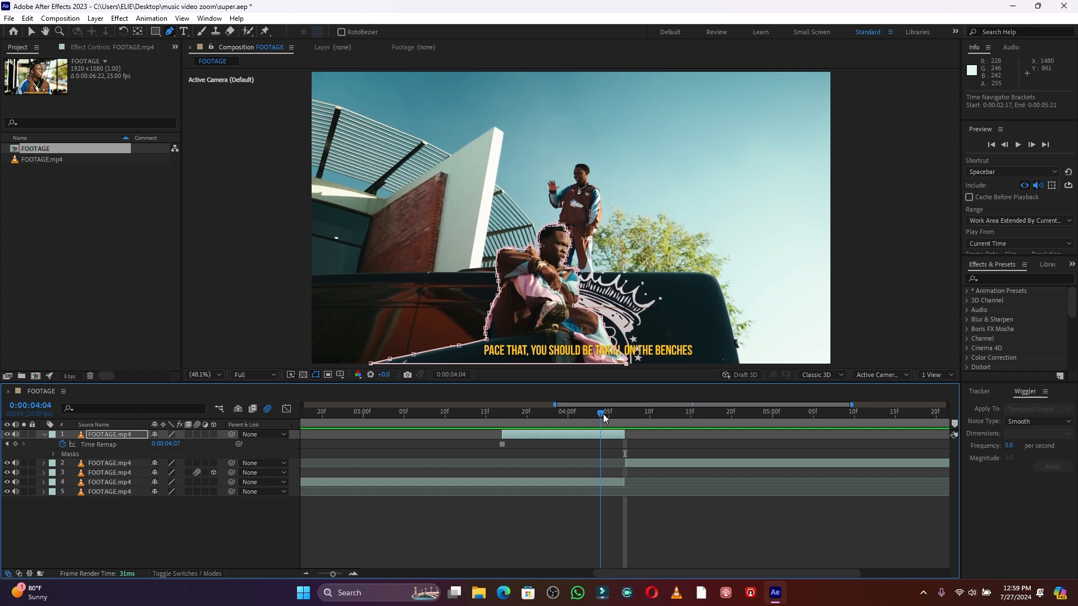
{"action": "left_click", "coordinate": [595, 435]}
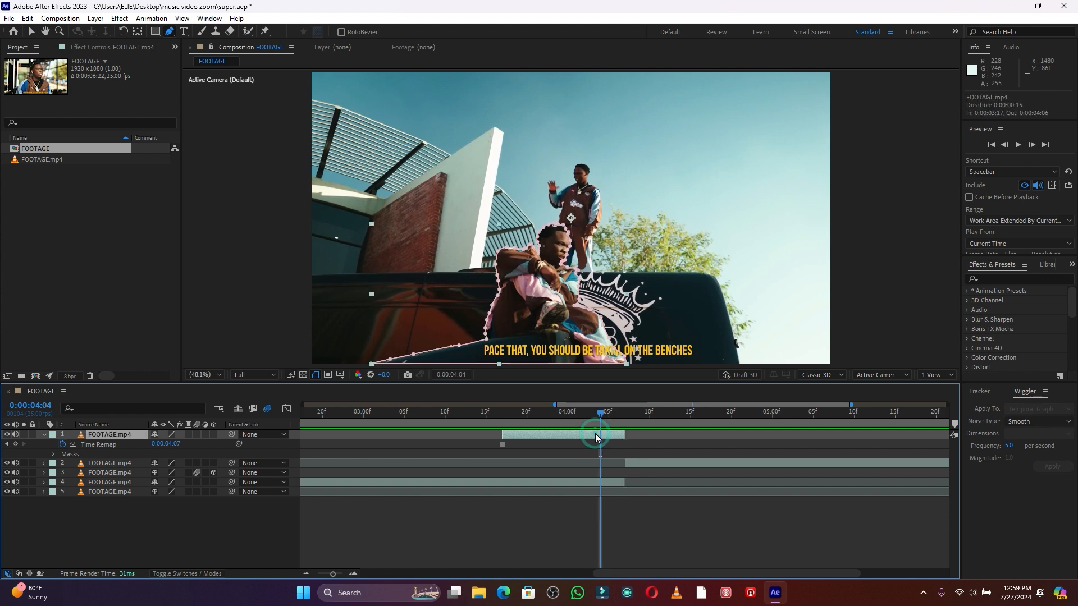
{"action": "key", "text": "p"}
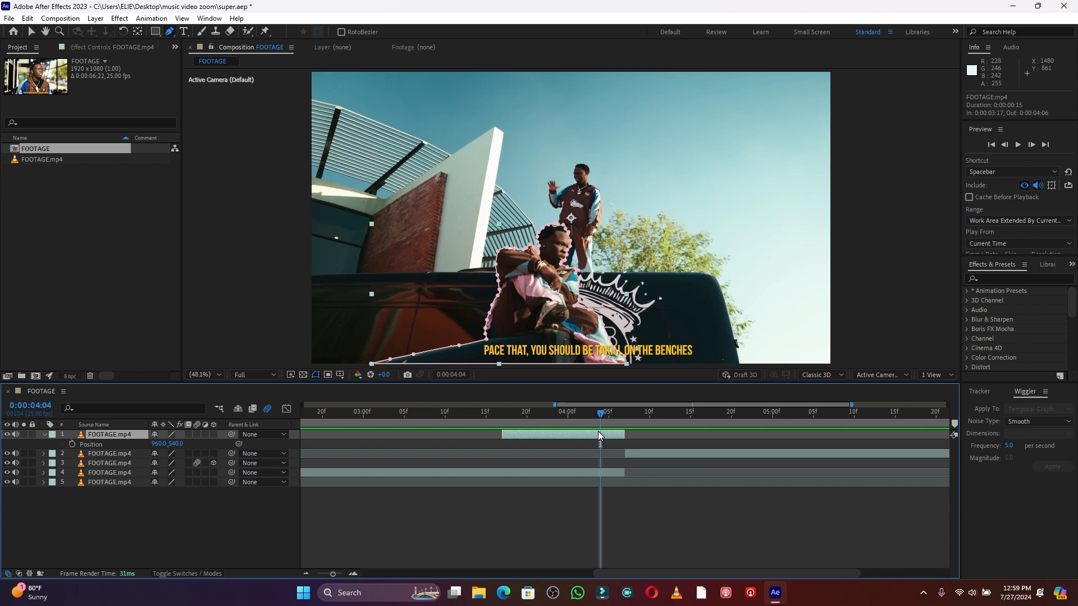
{"action": "left_click", "coordinate": [72, 444]}
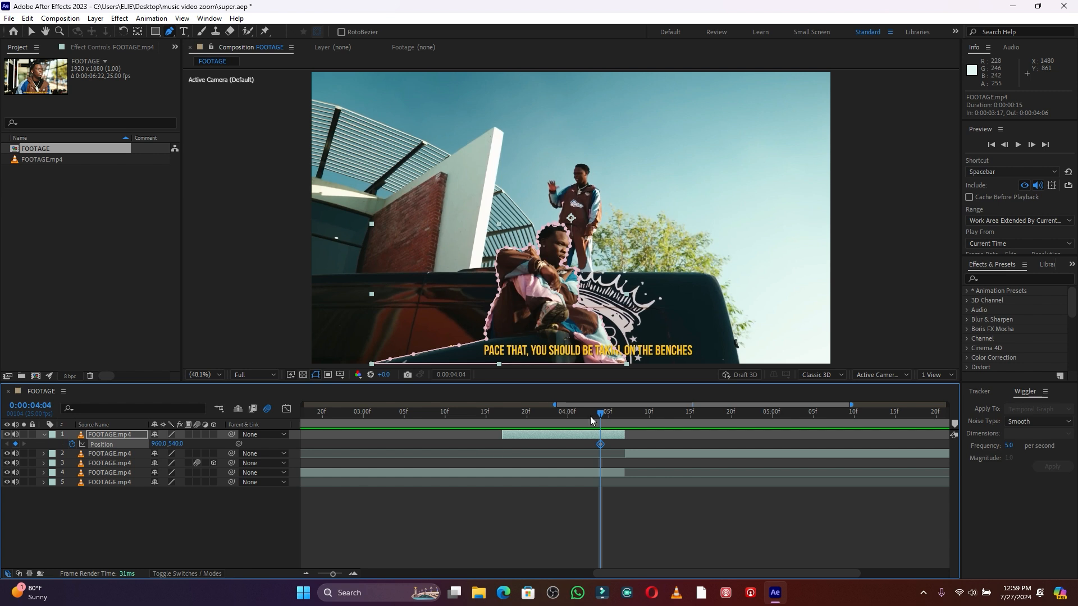
{"action": "left_click_drag", "start_coordinate": [596, 415], "coordinate": [500, 420]}
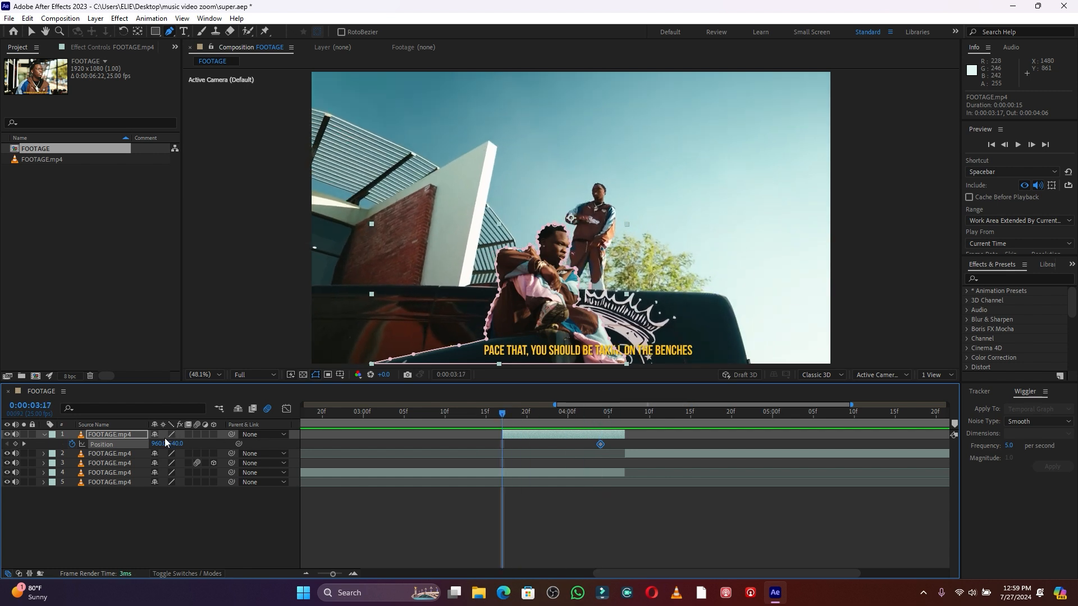
{"action": "left_click_drag", "start_coordinate": [153, 444], "coordinate": [966, 389]}
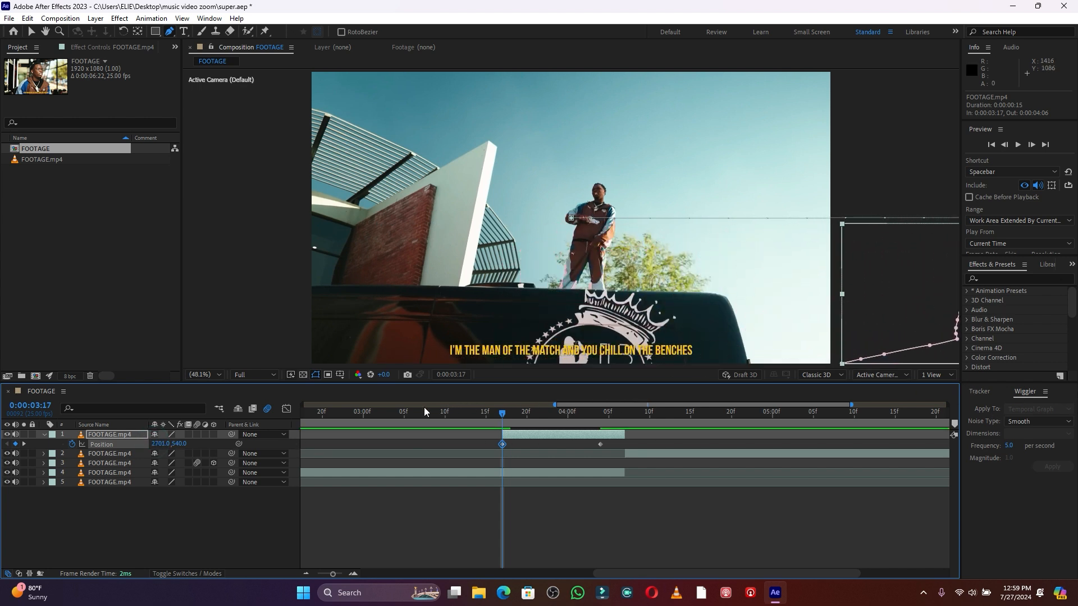
Step: Play the cutout's slide-in from about 0:00:03:03 and again from 0:00:03:16
{"action": "left_click", "coordinate": [390, 414]}
{"action": "key", "text": "space"}
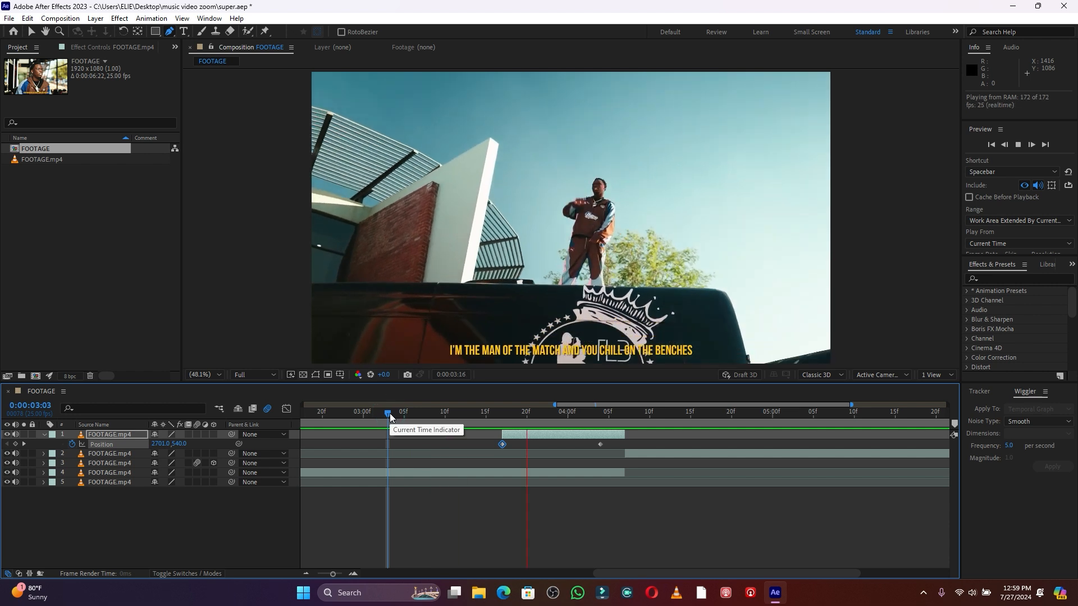
{"action": "left_click_drag", "start_coordinate": [538, 414], "coordinate": [398, 413]}
{"action": "key", "text": "space"}
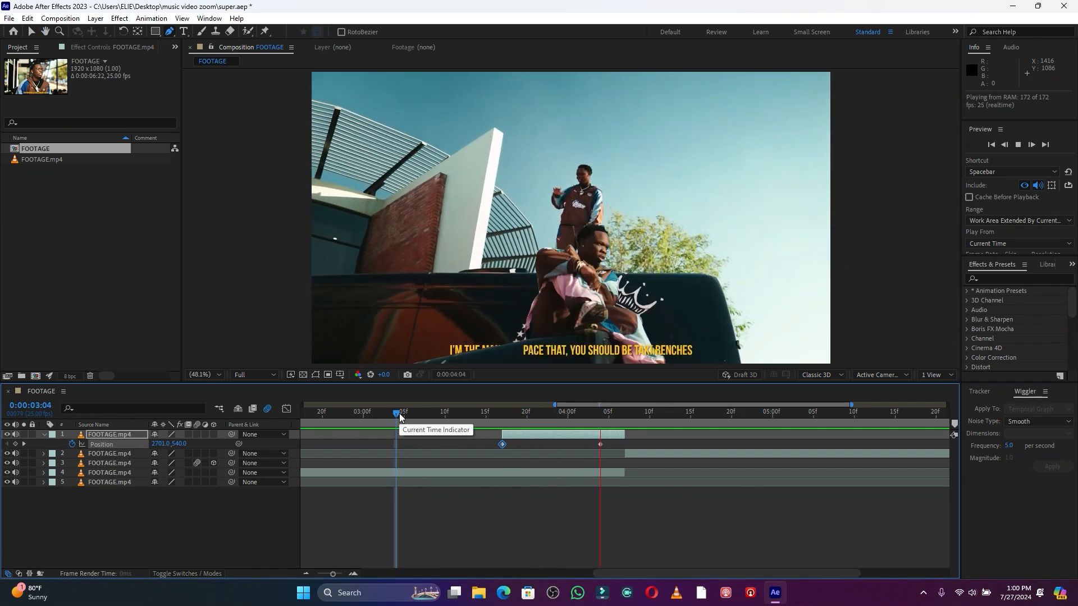
{"action": "key", "text": "space"}
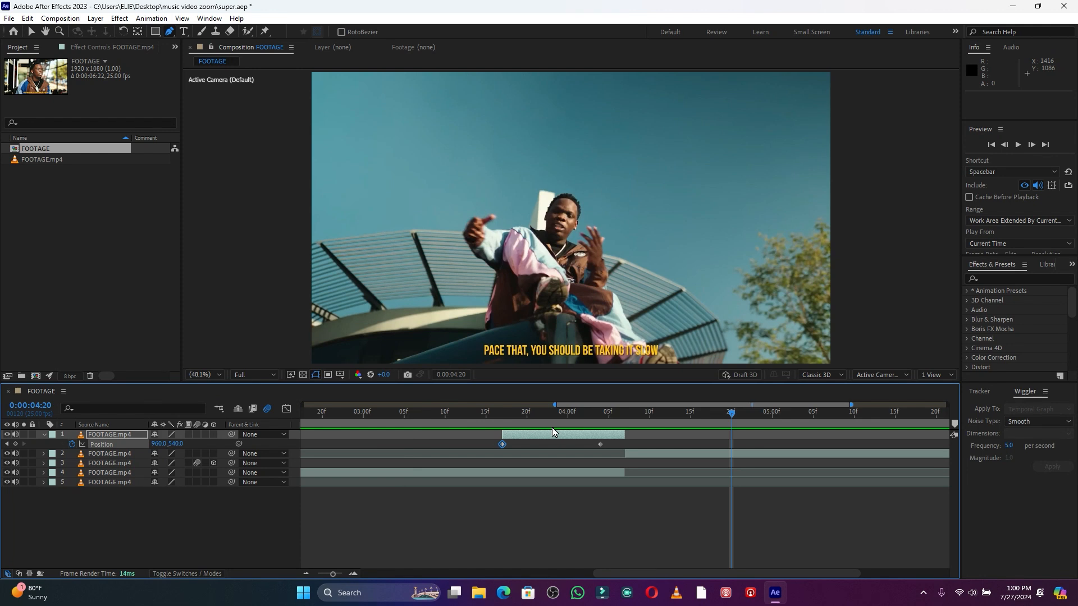
{"action": "left_click_drag", "start_coordinate": [573, 416], "coordinate": [498, 420]}
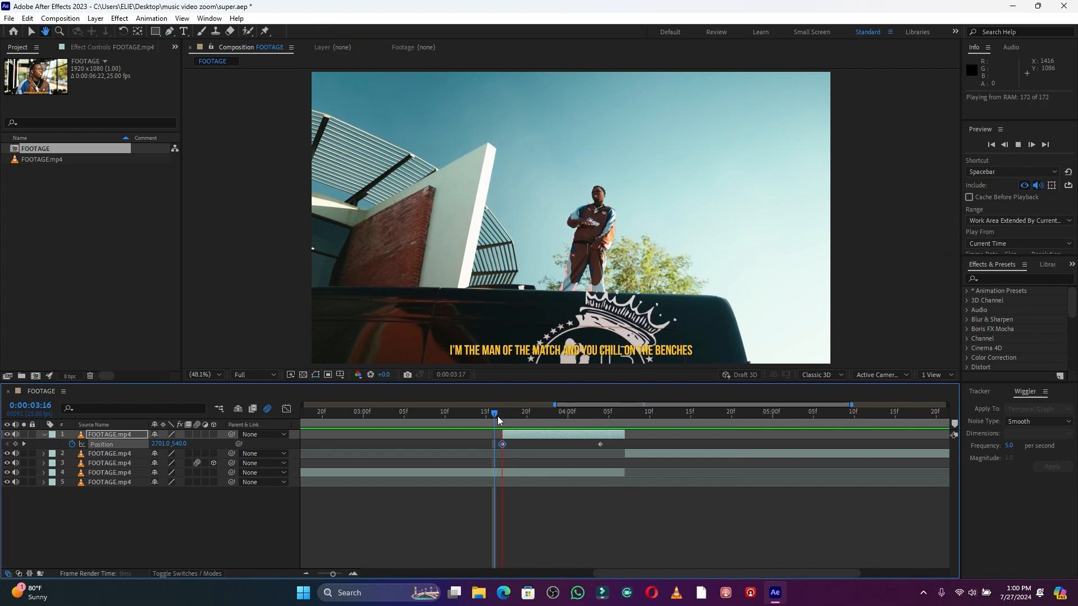
{"action": "key", "text": "space"}
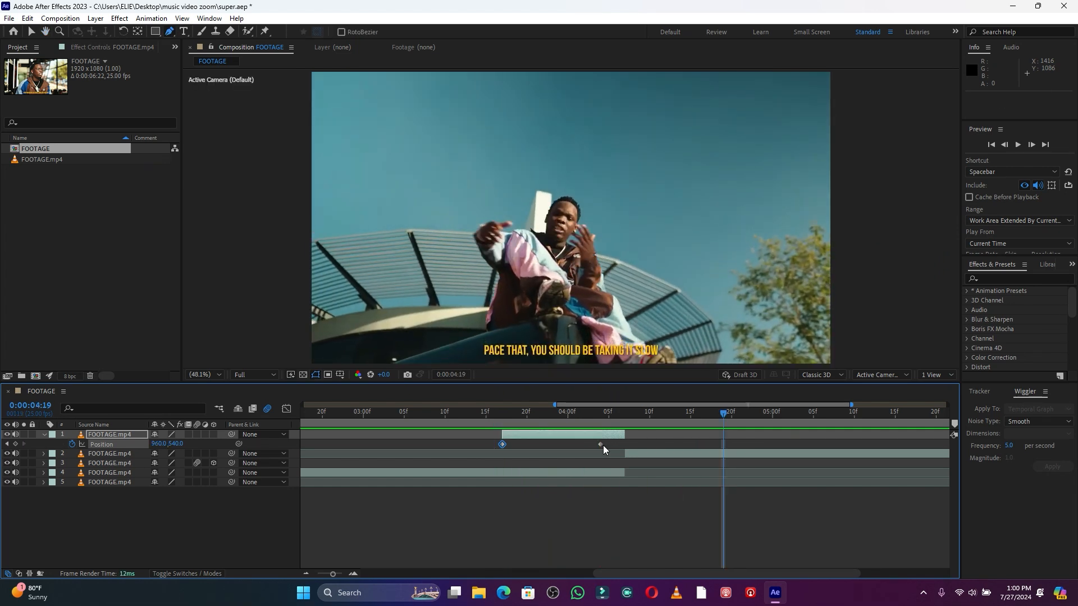
Step: Apply Easy Ease to both Position keyframes of the masked cutout layer and enable its motion blur
{"action": "left_click_drag", "start_coordinate": [616, 444], "coordinate": [500, 443]}
{"action": "right_click", "coordinate": [501, 444]}
{"action": "left_click", "coordinate": [543, 438]}
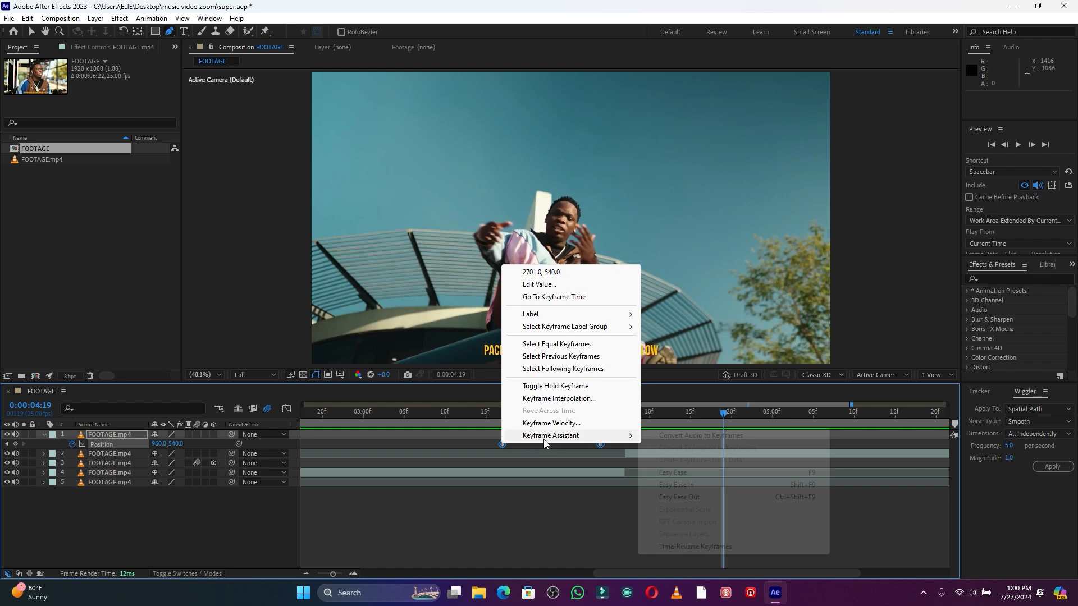
{"action": "left_click", "coordinate": [705, 472]}
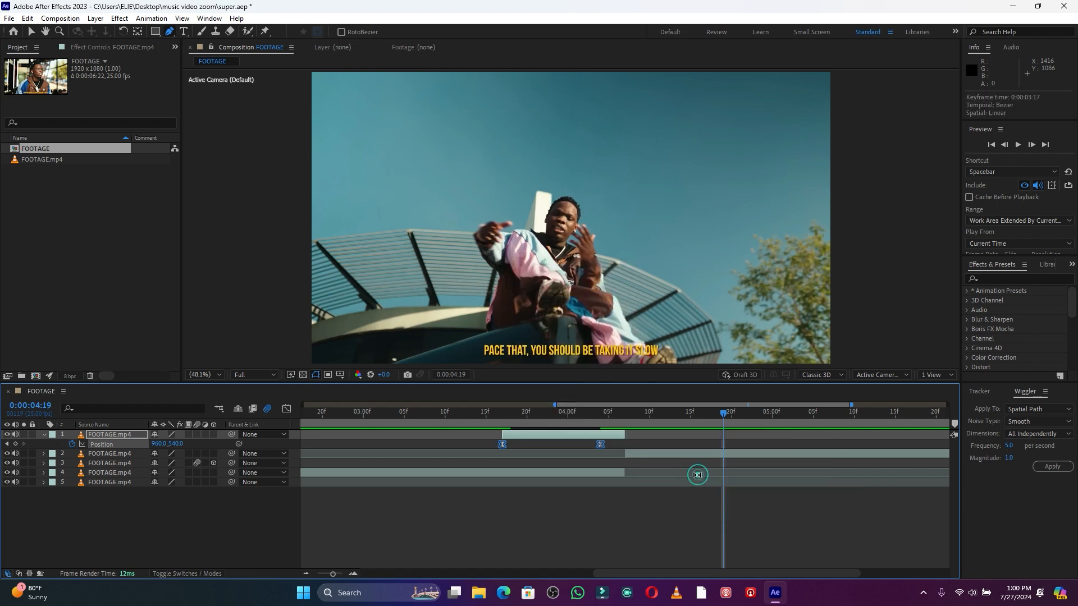
{"action": "left_click_drag", "start_coordinate": [502, 414], "coordinate": [488, 415]}
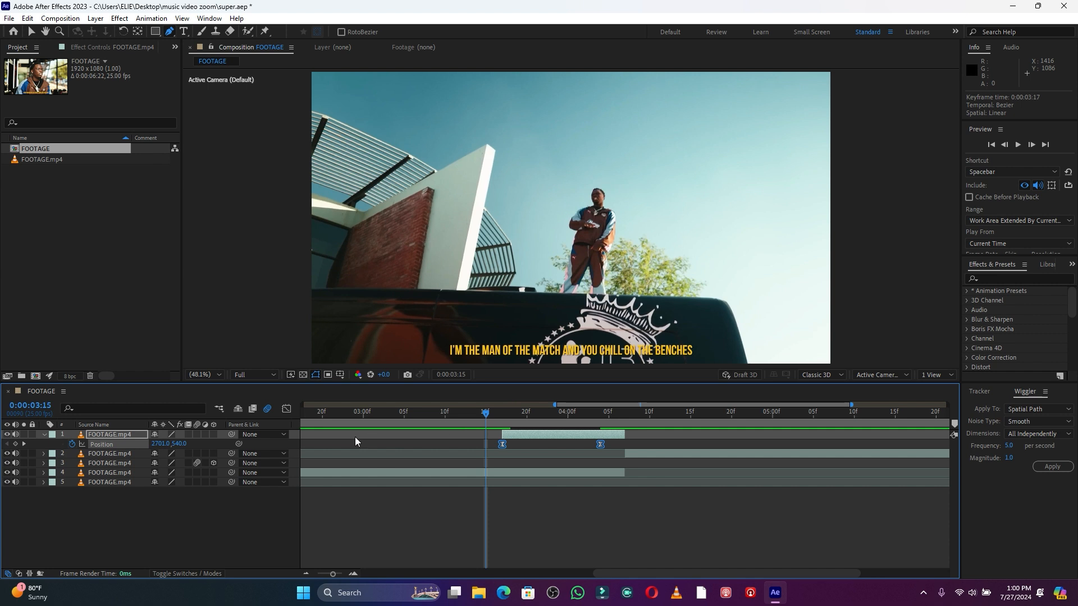
{"action": "left_click", "coordinate": [196, 435]}
Step: Play the eased, motion-blurred slide-in from 0:00:03:15 and again from 0:00:03:12
{"action": "key", "text": "space"}
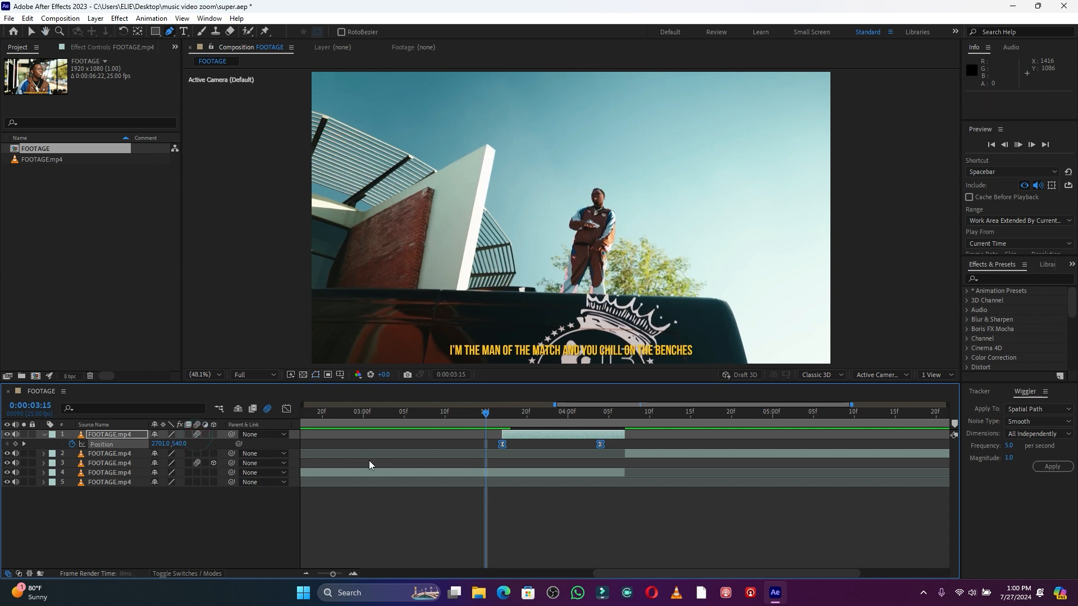
{"action": "key", "text": "space"}
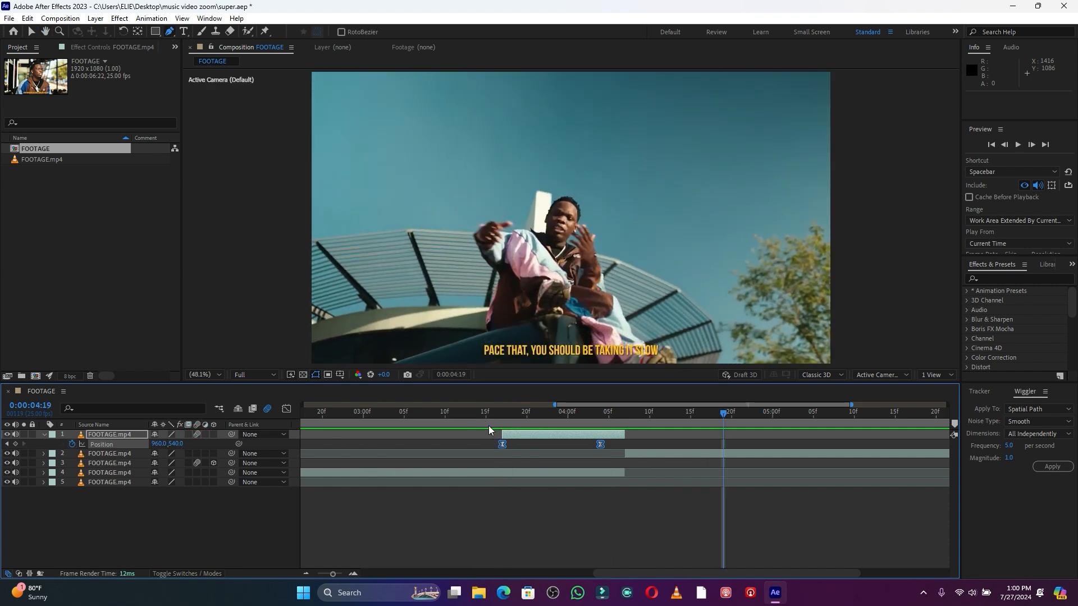
{"action": "left_click", "coordinate": [461, 412]}
{"action": "key", "text": "space"}
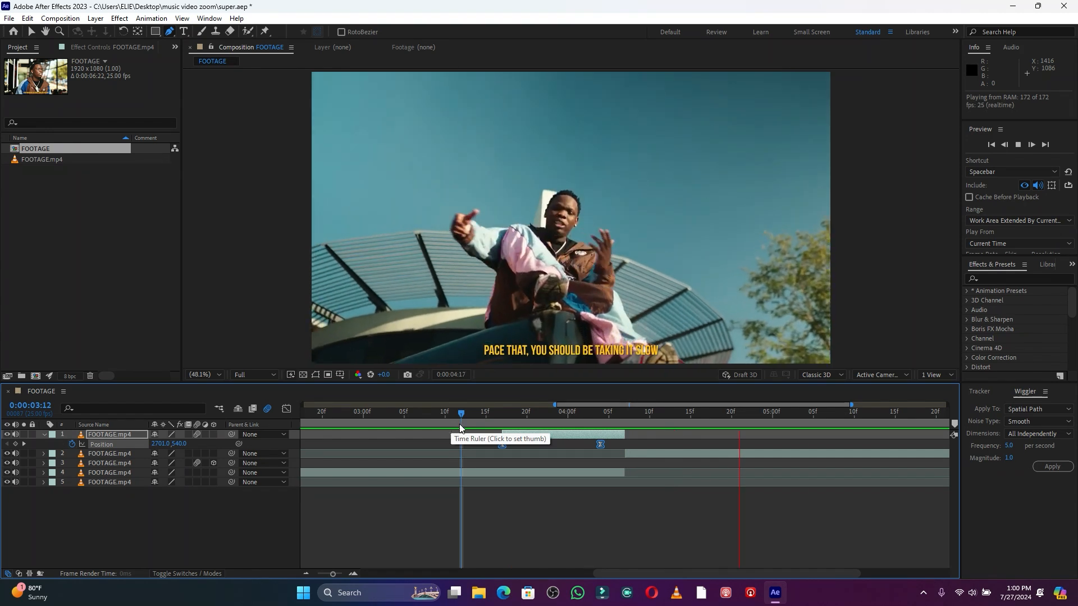
Step: With the time at 0:00:03:22, reshape the cutout's Position speed curve into an early peak of about 8980 px/sec with a long ease-out
{"action": "left_click_drag", "start_coordinate": [505, 416], "coordinate": [543, 418]}
{"action": "key", "text": "space"}
{"action": "key", "text": "space"}
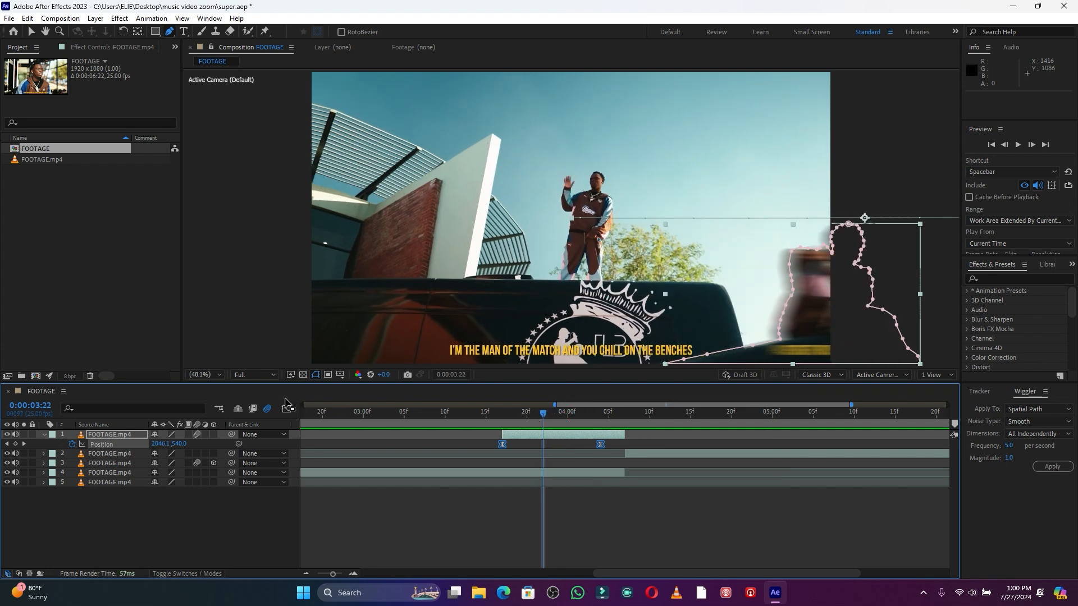
{"action": "left_click", "coordinate": [286, 409]}
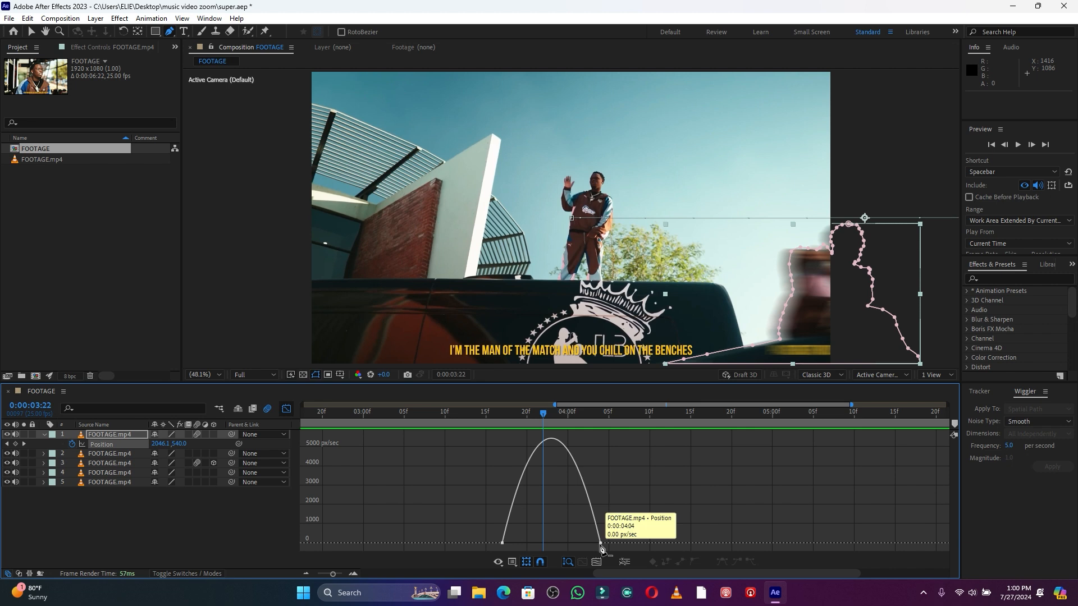
{"action": "left_click_drag", "start_coordinate": [461, 502], "coordinate": [565, 542]}
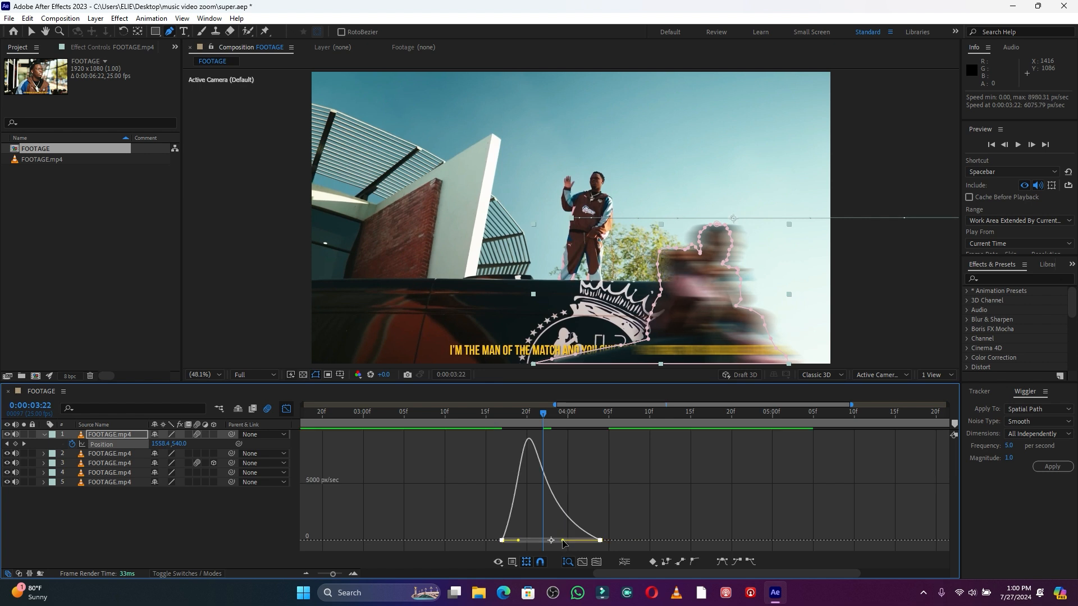
Step: Play the reshaped slide-in from 0:00:03:08 and again from 0:00:03:10
{"action": "left_click", "coordinate": [427, 413]}
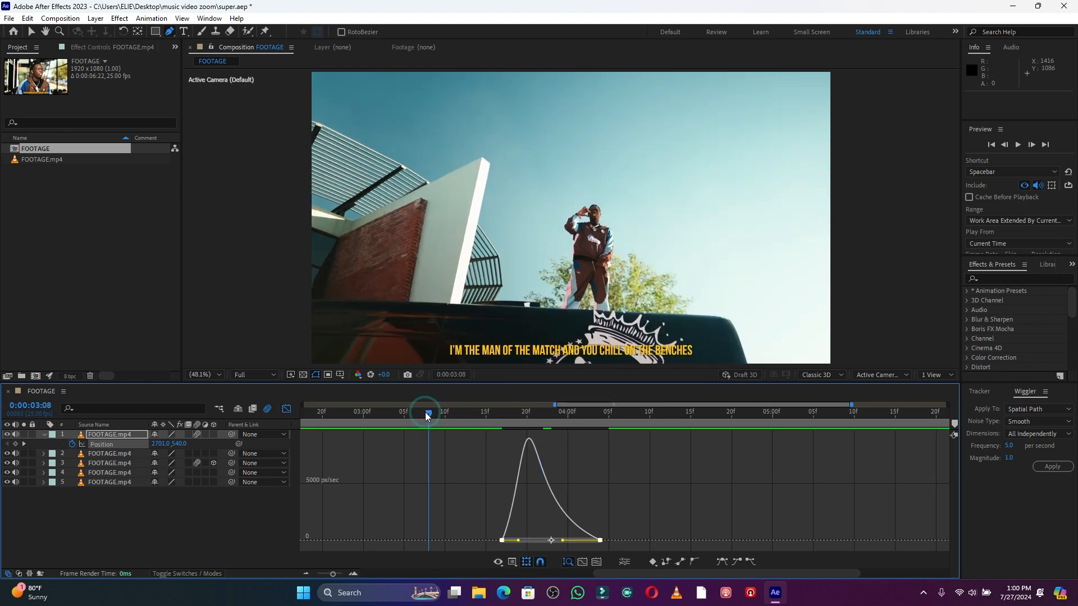
{"action": "key", "text": "space"}
{"action": "key", "text": "space"}
{"action": "left_click", "coordinate": [464, 415]}
{"action": "left_click", "coordinate": [444, 413]}
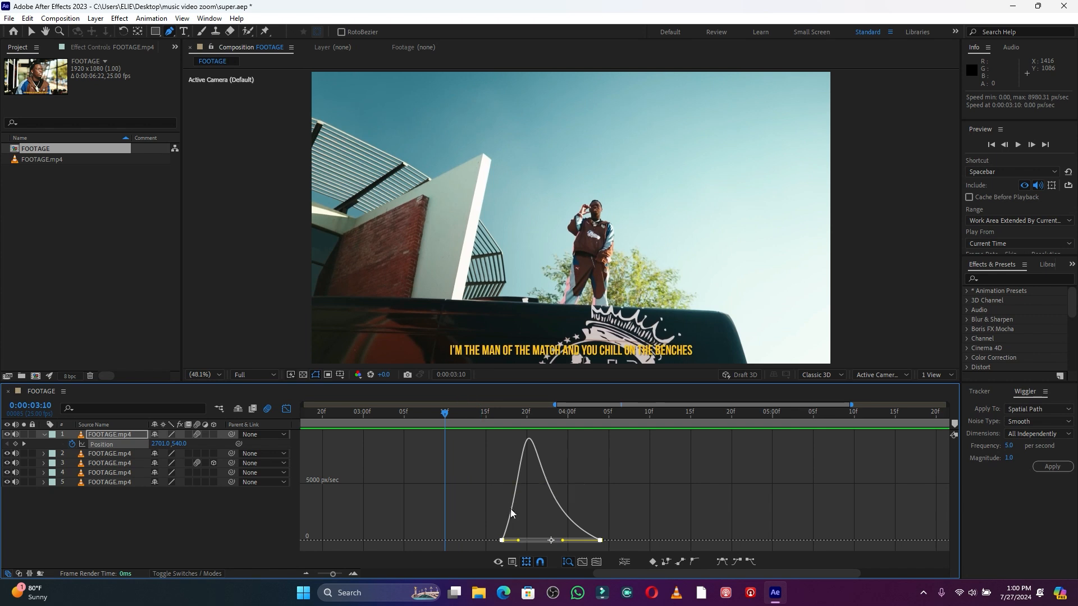
{"action": "key", "text": "space"}
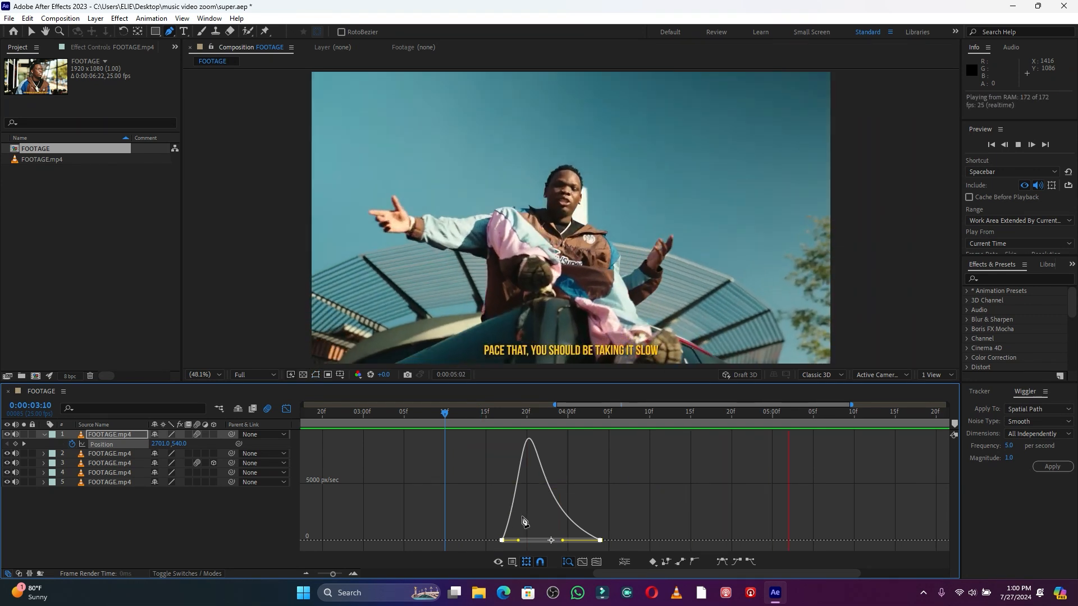
{"action": "key", "text": "space"}
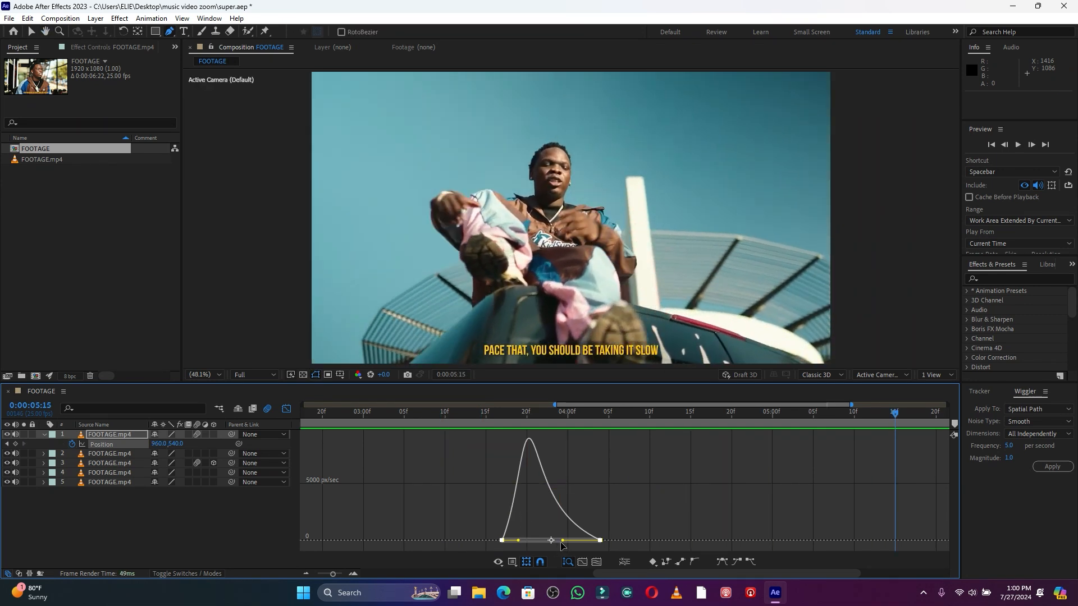
Step: Sharpen the Position speed curve to a peak of about 10864 px/sec, collapse the layer's properties and close the Graph Editor
{"action": "left_click_drag", "start_coordinate": [563, 540], "coordinate": [558, 541]}
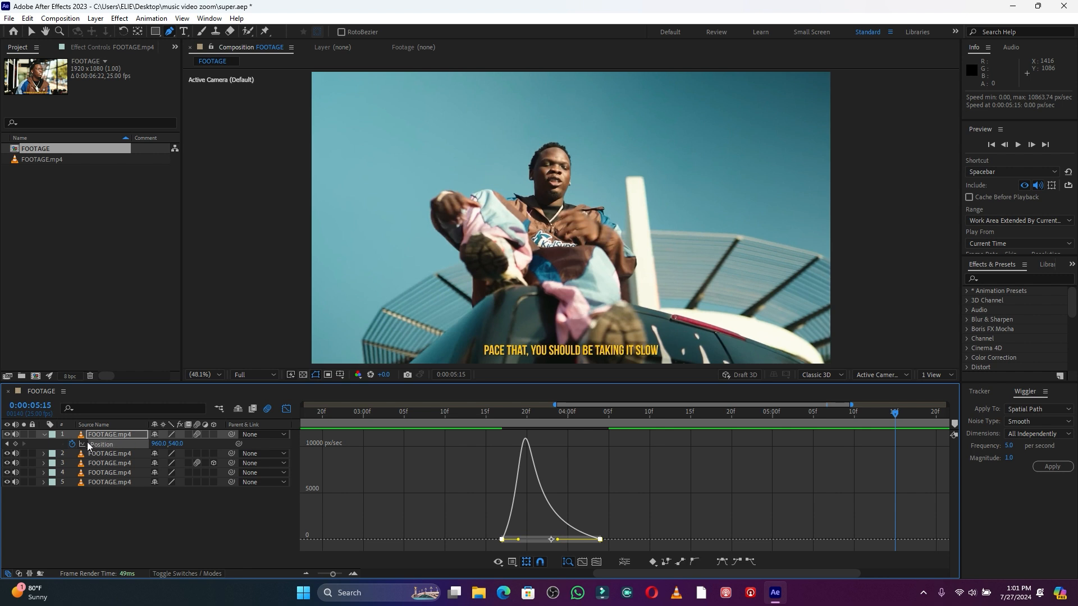
{"action": "left_click", "coordinate": [44, 436]}
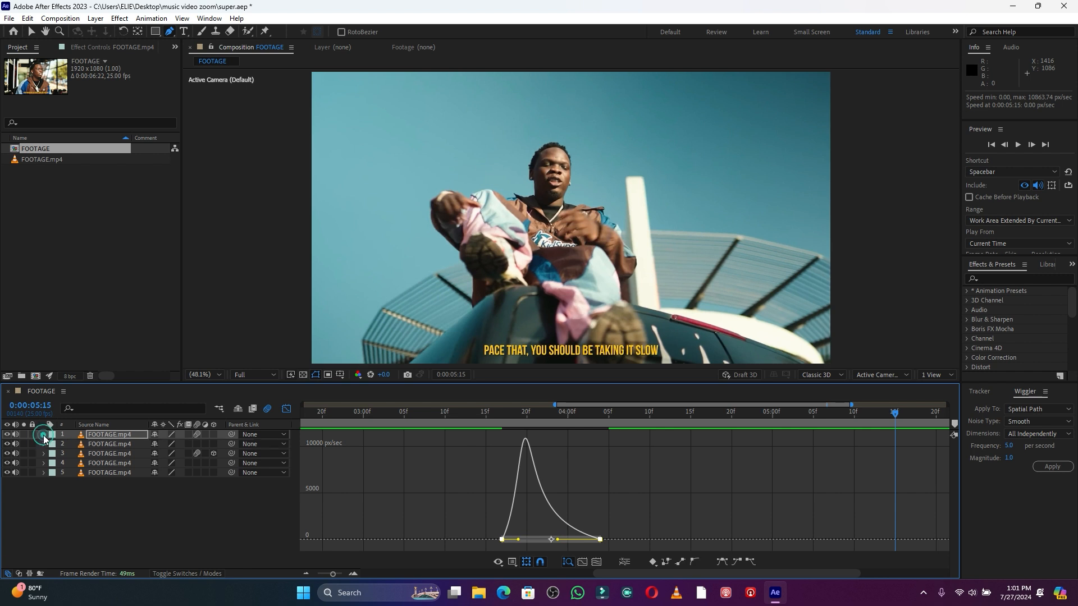
{"action": "left_click", "coordinate": [287, 409]}
Step: Show the whole composition in the timeline and play both cutout transitions from 0:00:00:20
{"action": "left_click", "coordinate": [332, 573]}
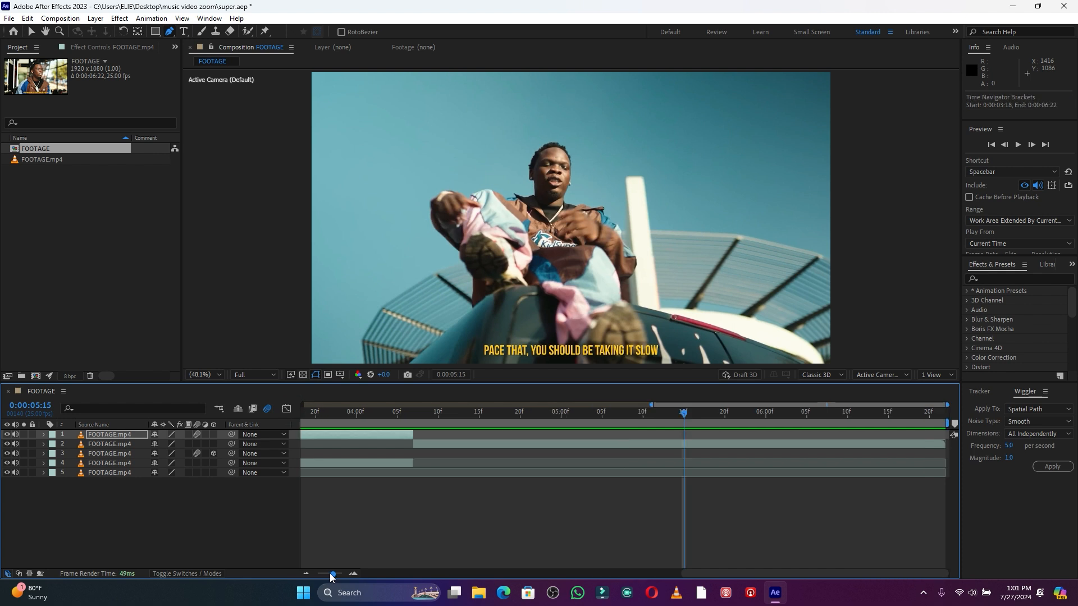
{"action": "left_click_drag", "start_coordinate": [331, 574], "coordinate": [308, 573]}
{"action": "left_click", "coordinate": [379, 414]}
{"action": "key", "text": "space"}
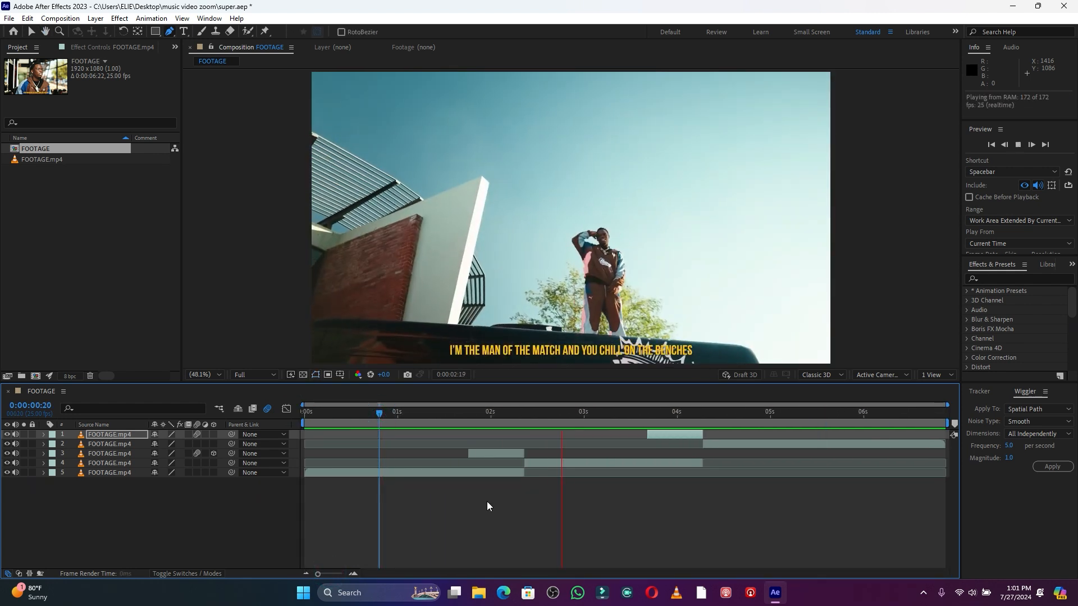